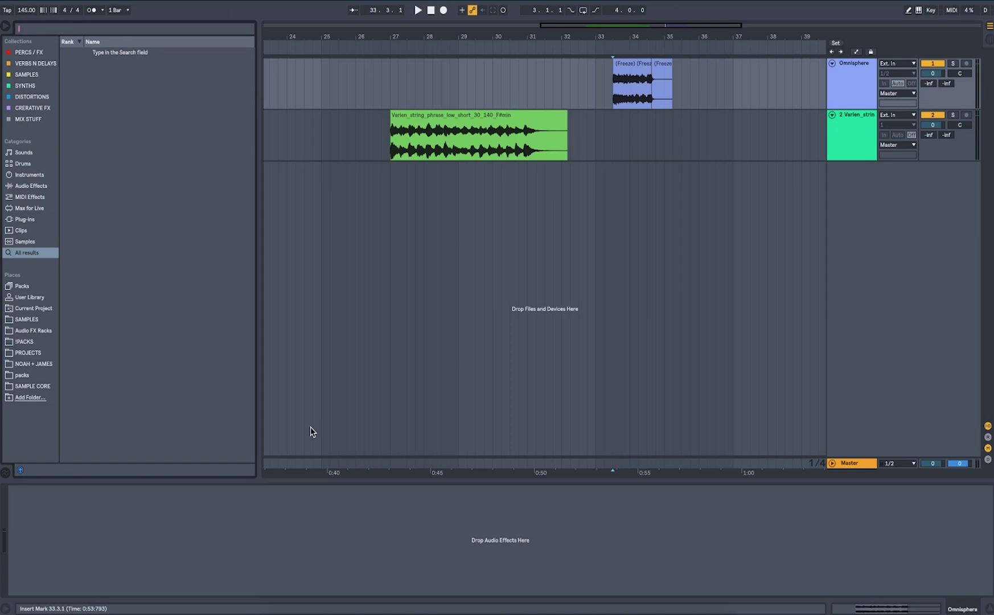
Play the first frozen clip on the Omnisphere track and return the insert marker to its start
{"action": "left_click", "coordinate": [628, 65]}
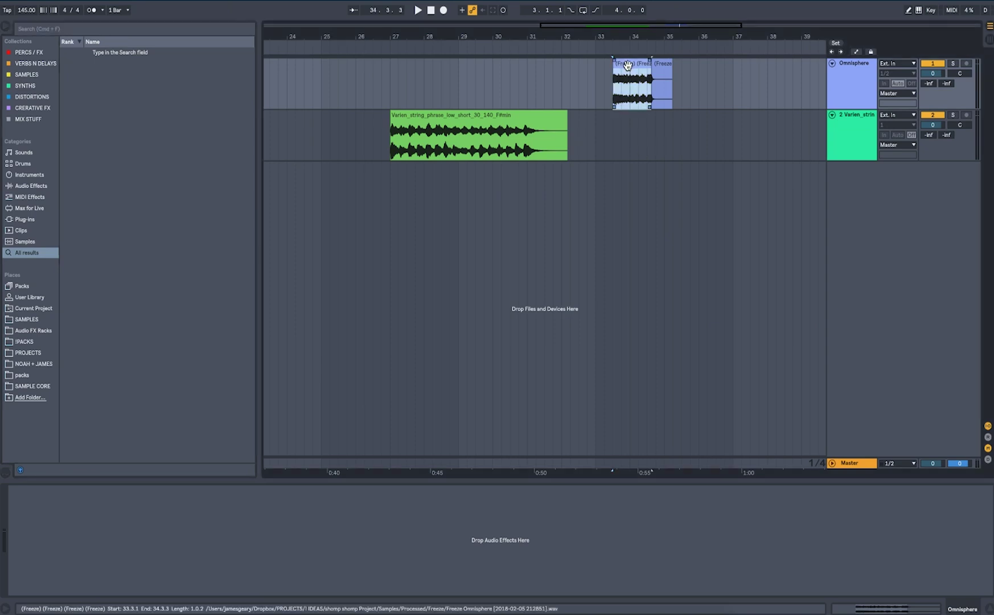
{"action": "key", "text": "space"}
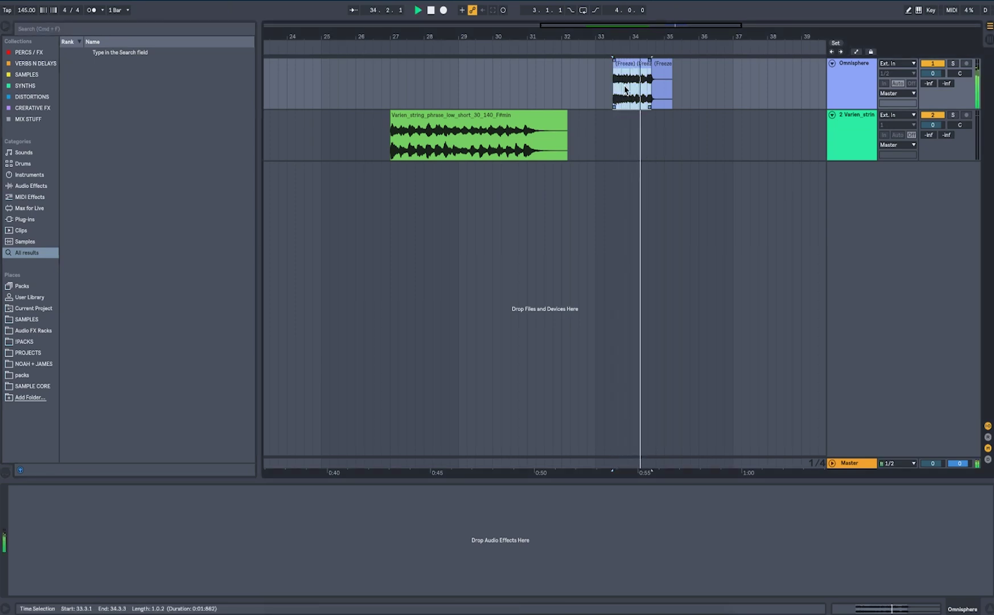
{"action": "key", "text": "plus"}
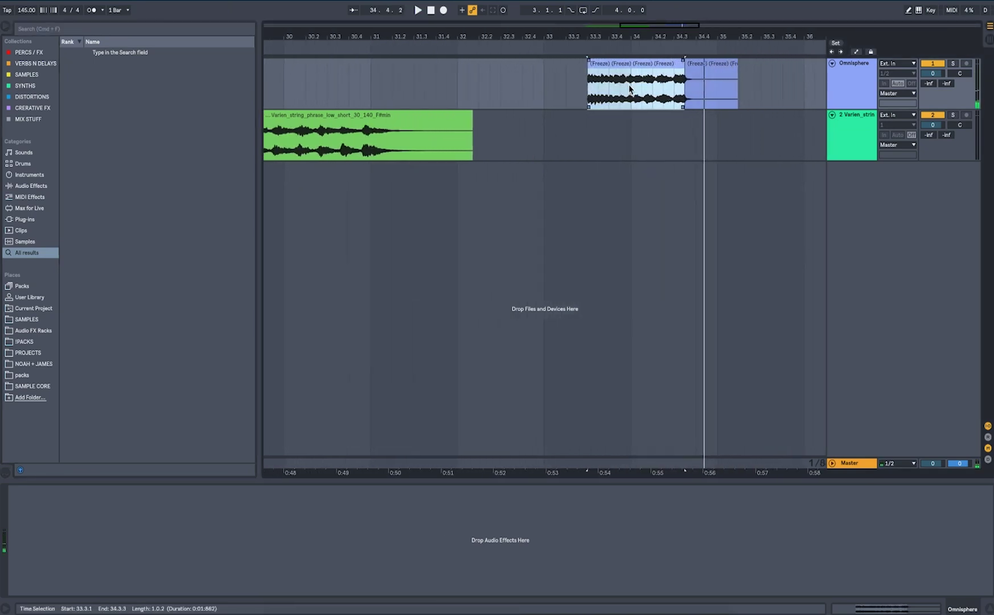
{"action": "scroll", "coordinate": [629, 90], "scroll_direction": "up", "scroll_amount": 2}
{"action": "left_click", "coordinate": [584, 92]}
{"action": "left_click", "coordinate": [581, 92]}
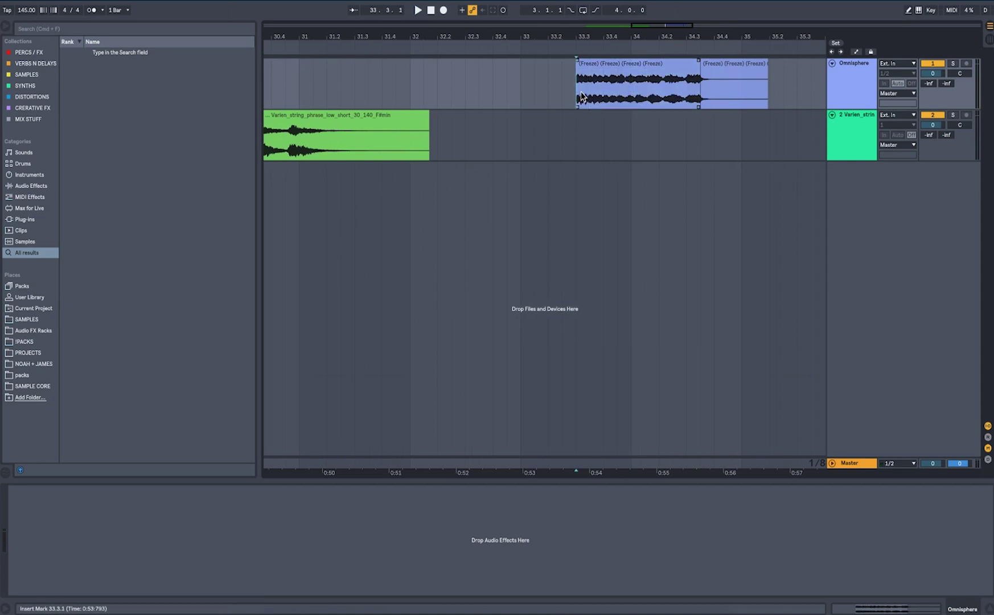
Open the MSED plug-in window from the Master track and place it over the empty area of the arrangement
{"action": "left_click", "coordinate": [586, 466]}
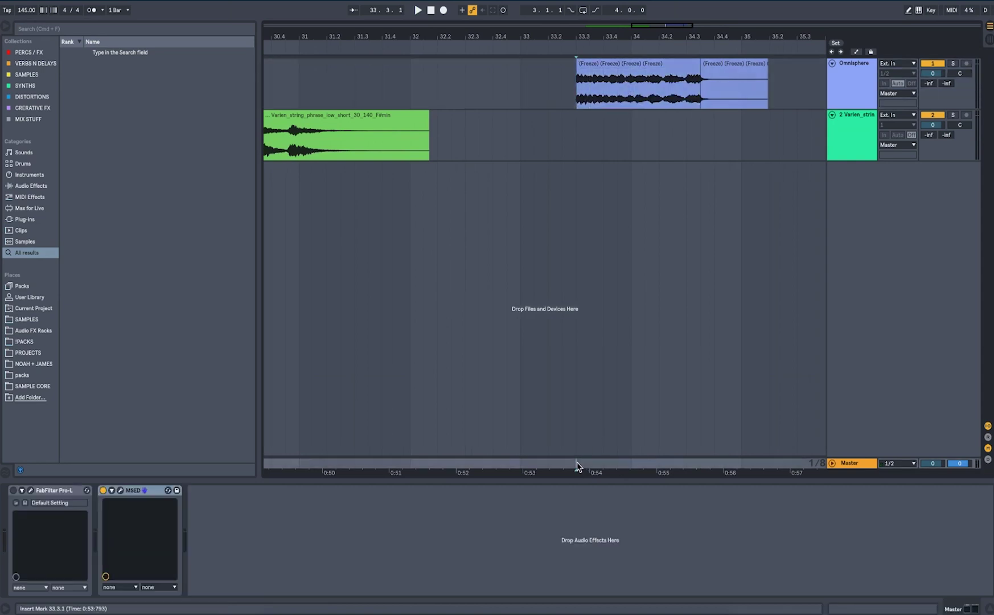
{"action": "left_click", "coordinate": [120, 491]}
{"action": "left_click_drag", "start_coordinate": [312, 327], "coordinate": [682, 282]}
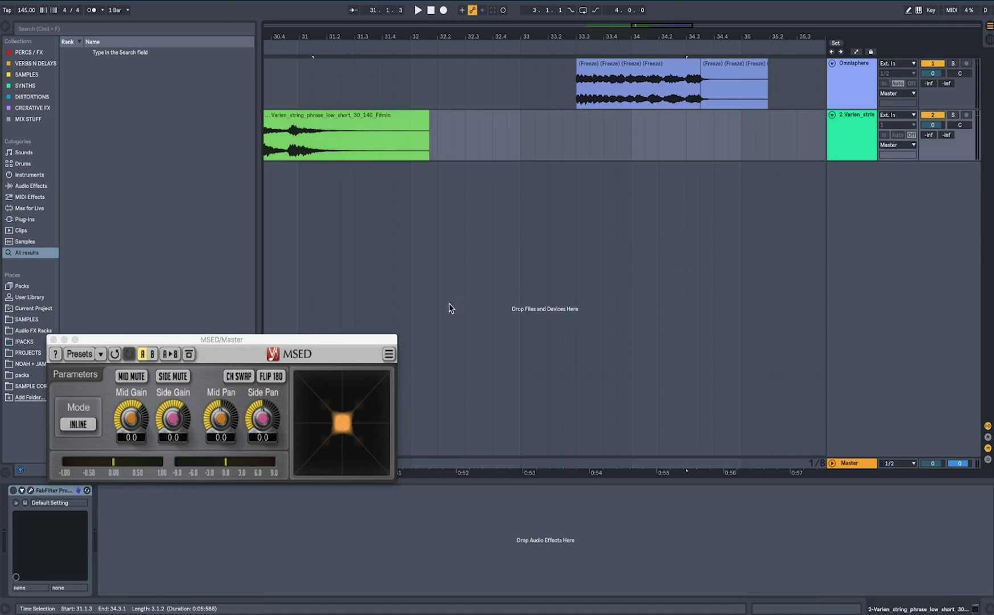
{"action": "left_click_drag", "start_coordinate": [368, 343], "coordinate": [795, 228]}
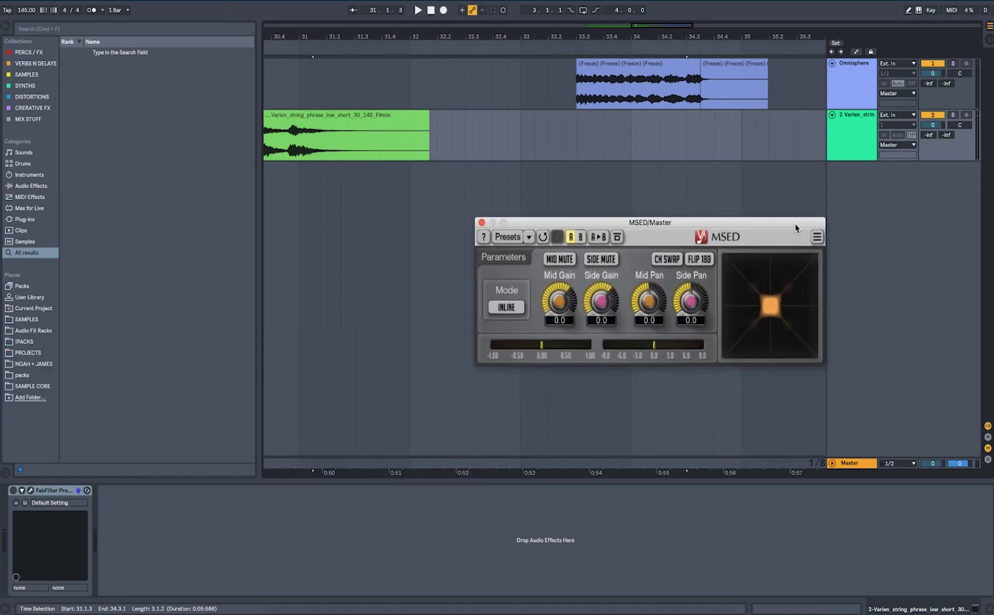
Mute the side signal in MSED and play the Omnisphere clip from its start to hear only the mid
{"action": "left_click", "coordinate": [589, 260]}
{"action": "key", "text": "space"}
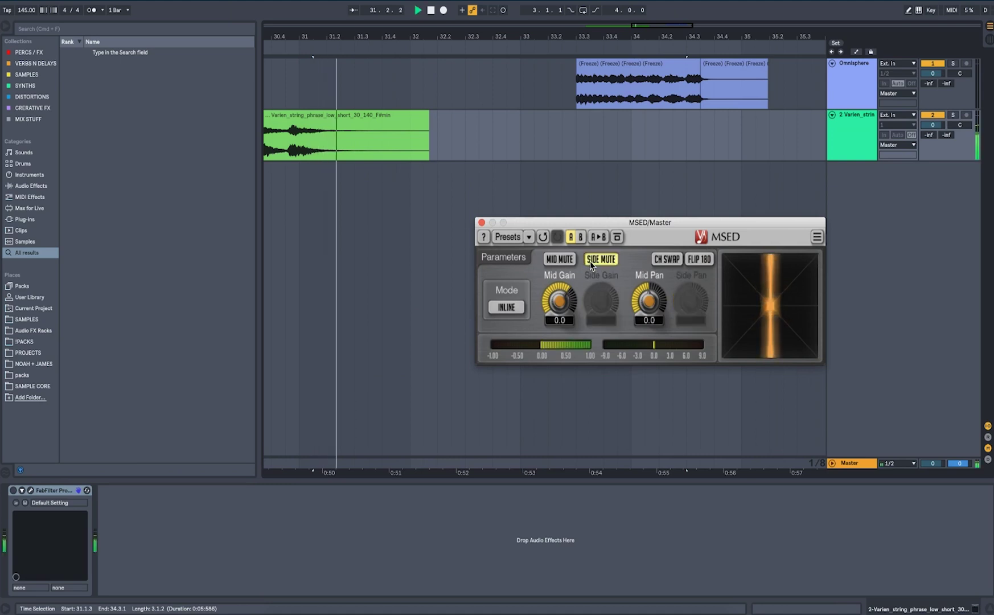
{"action": "left_click", "coordinate": [573, 82]}
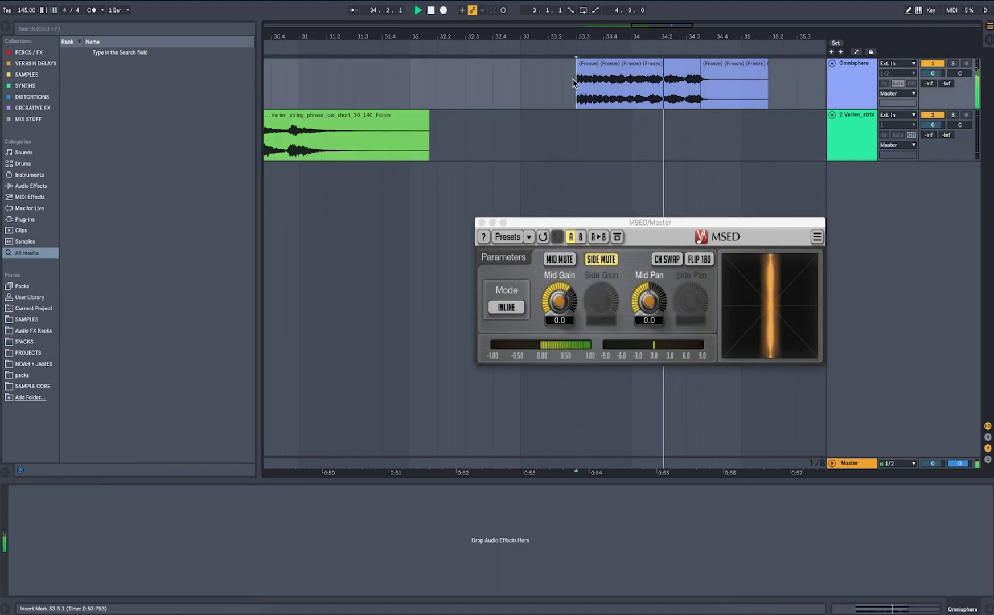
{"action": "key", "text": "space"}
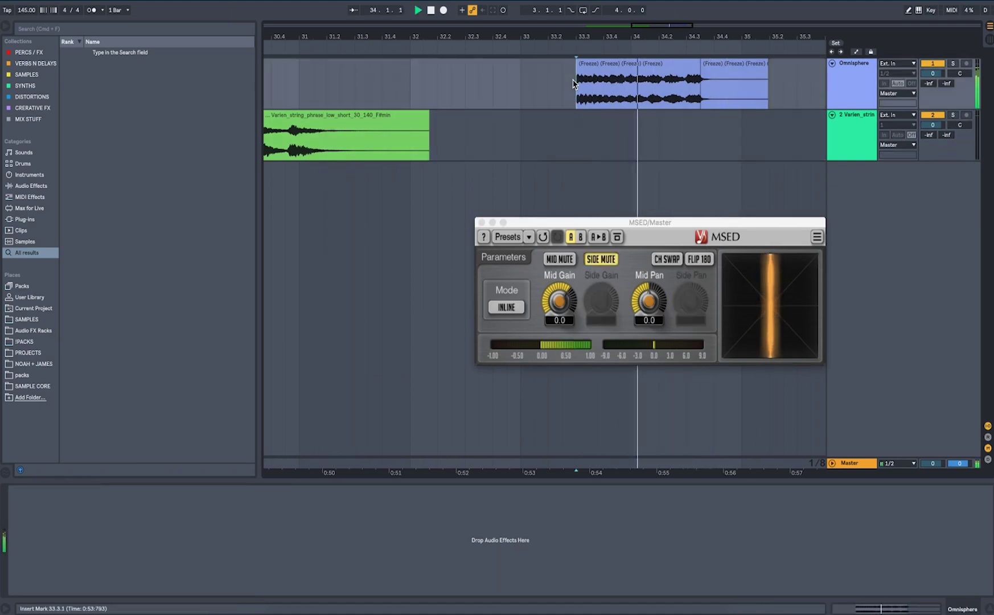
{"action": "key", "text": "space"}
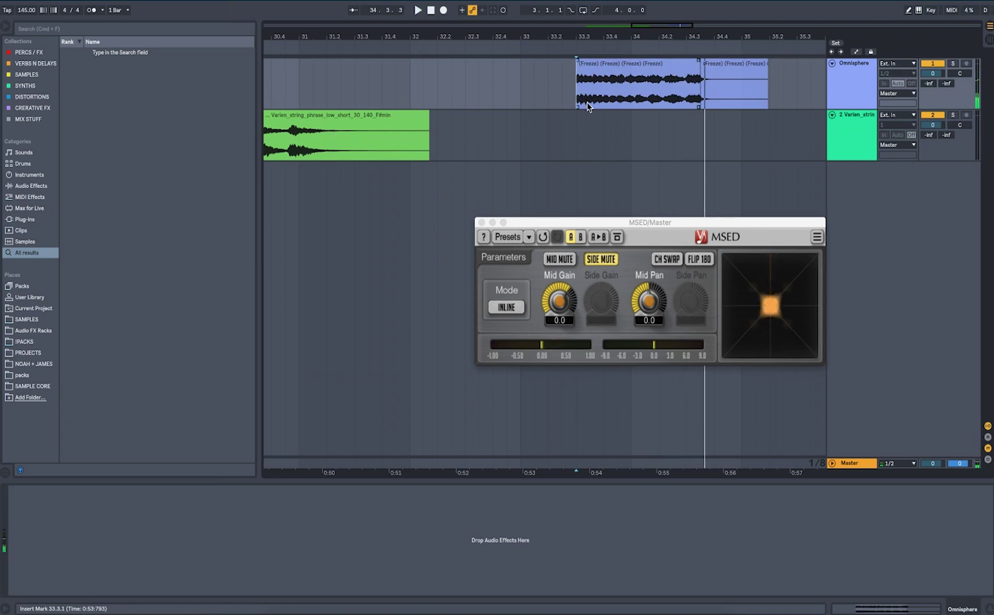
Compare the clip in full stereo, side only and mid only by toggling MSED's mute options during playback, ending with the side muted
{"action": "left_click", "coordinate": [600, 260]}
{"action": "key", "text": "space"}
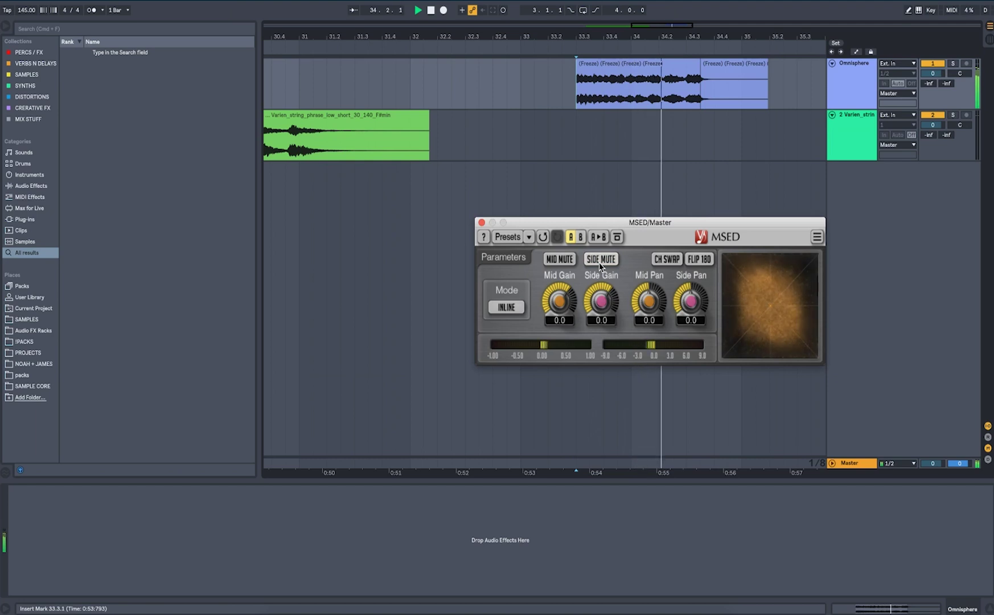
{"action": "left_click", "coordinate": [601, 259]}
{"action": "left_click", "coordinate": [560, 259]}
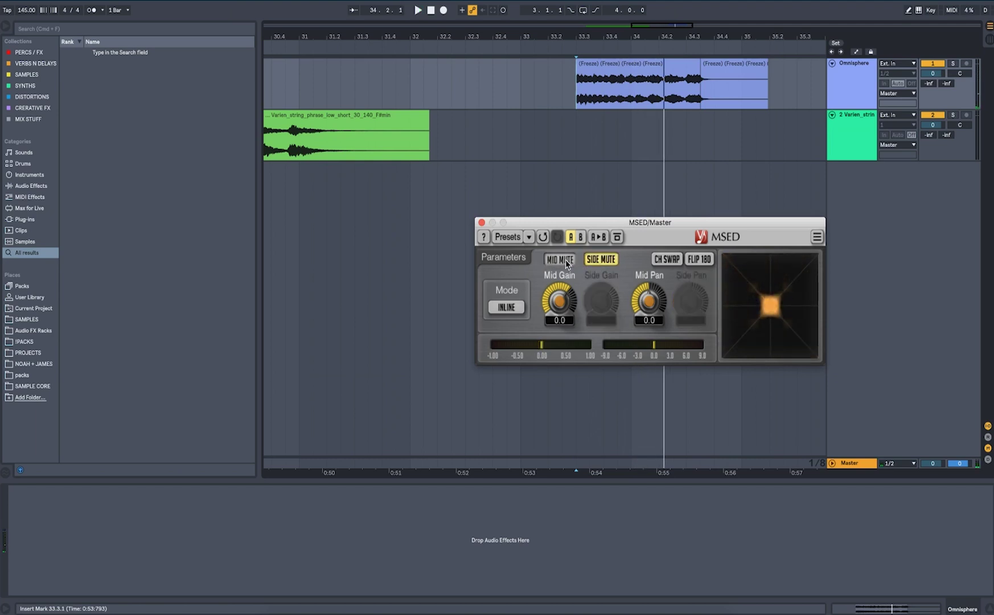
{"action": "left_click", "coordinate": [600, 259]}
{"action": "key", "text": "space"}
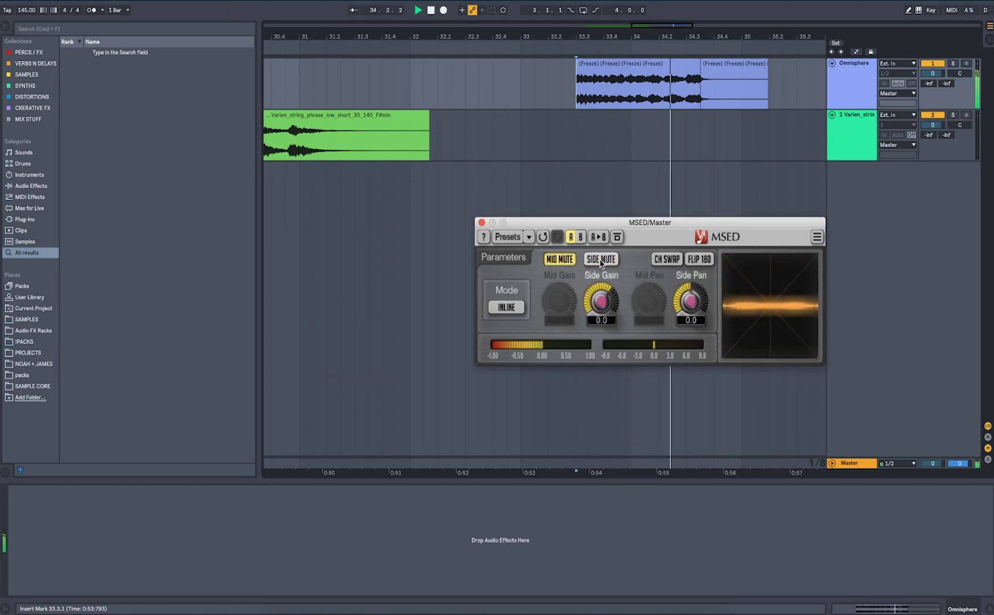
{"action": "left_click", "coordinate": [601, 260]}
{"action": "left_click", "coordinate": [570, 260]}
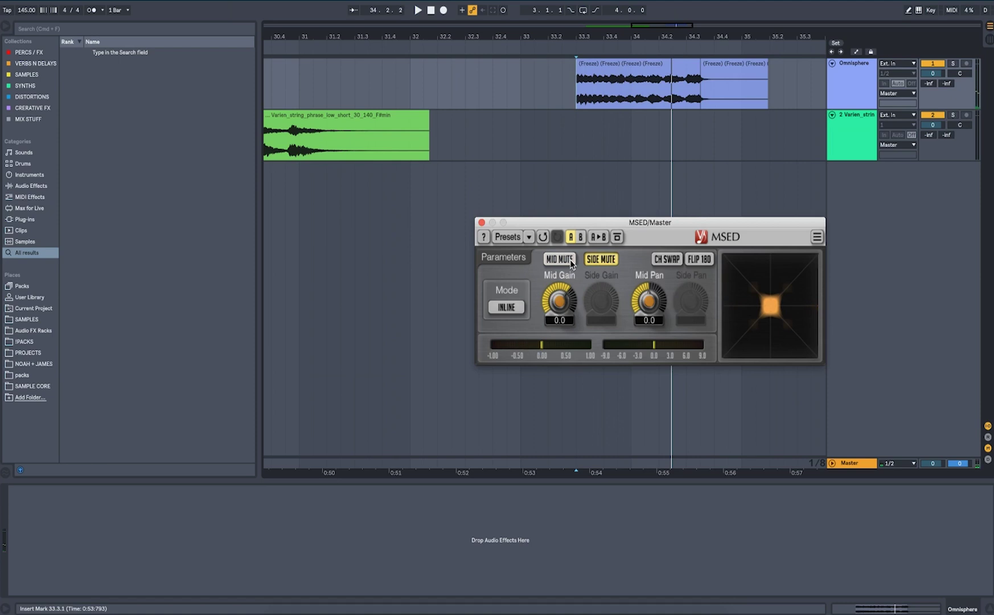
{"action": "key", "text": "space"}
{"action": "key", "text": "space"}
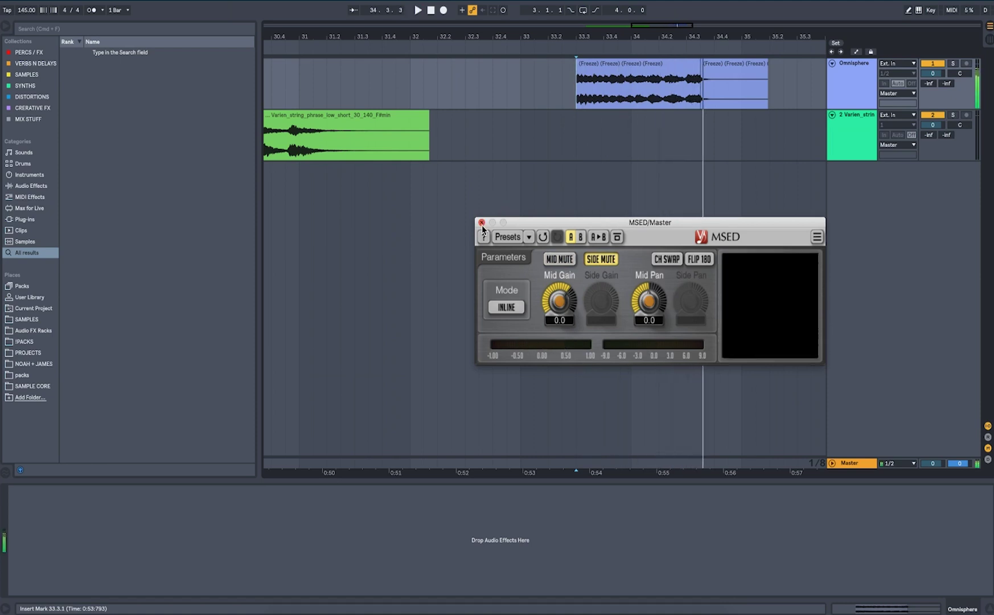
Move the MSED window aside, search the browser for "util" and add Utility to the Omnisphere track
{"action": "left_click_drag", "start_coordinate": [526, 229], "coordinate": [645, 270]}
{"action": "key", "text": "super+f"}
{"action": "type", "text": "util"}
{"action": "left_click_drag", "start_coordinate": [111, 52], "coordinate": [520, 93]}
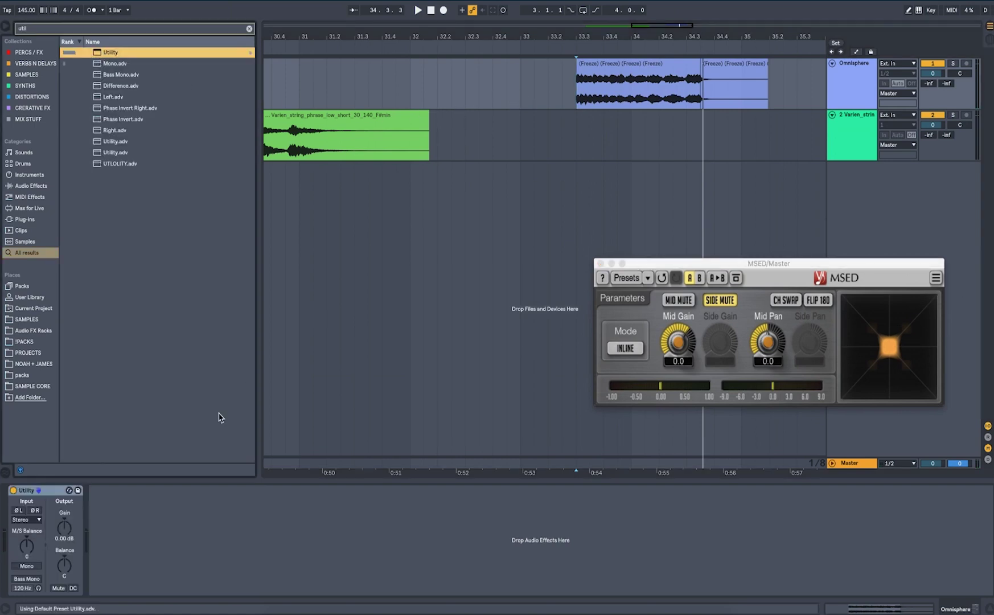
Set Utility's M/S Balance to 100M, group it into an Audio Effect Rack and show the rack's chain list
{"action": "right_click", "coordinate": [52, 492]}
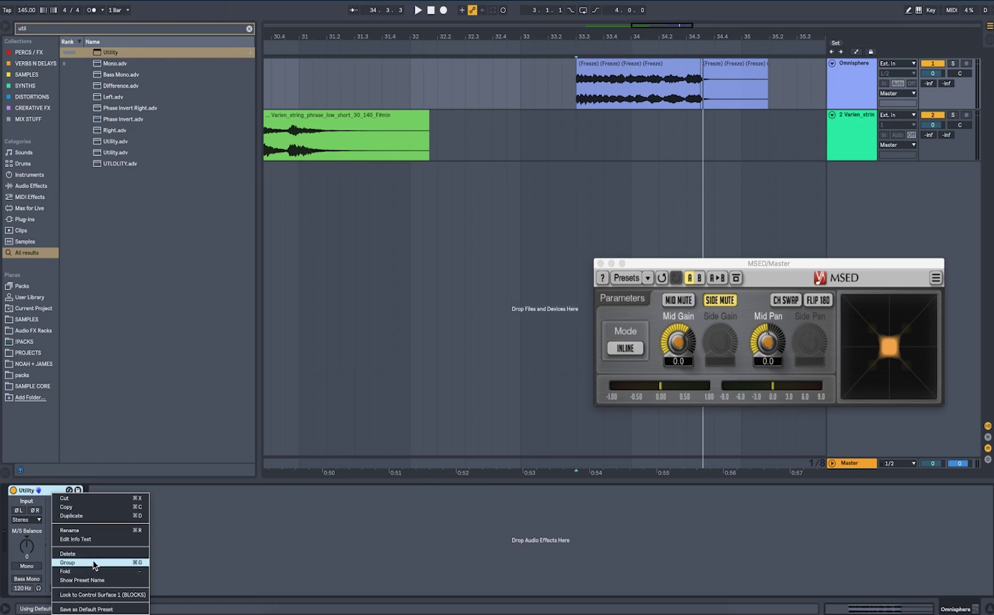
{"action": "right_click", "coordinate": [27, 540]}
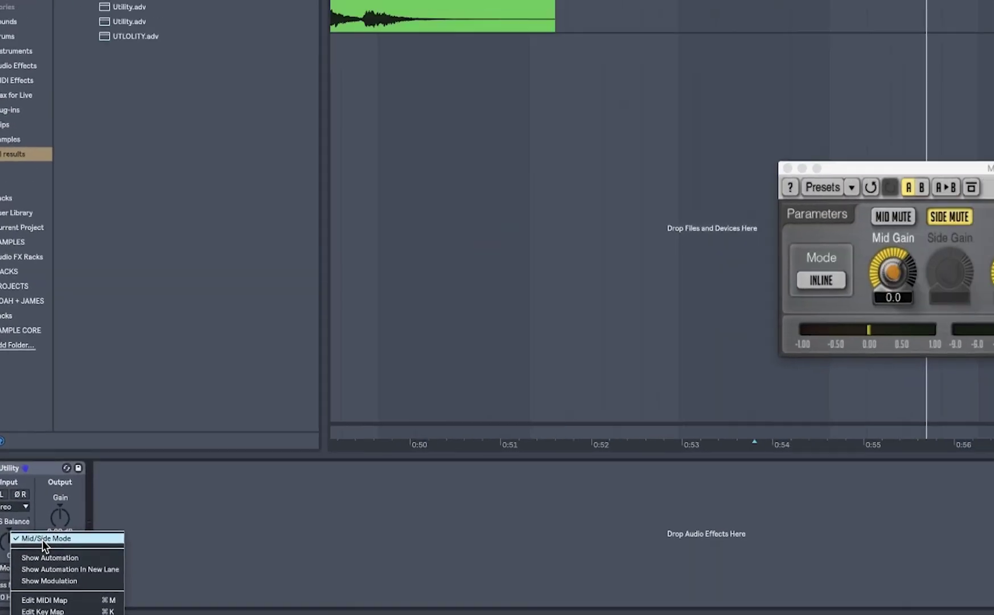
{"action": "left_click", "coordinate": [42, 539]}
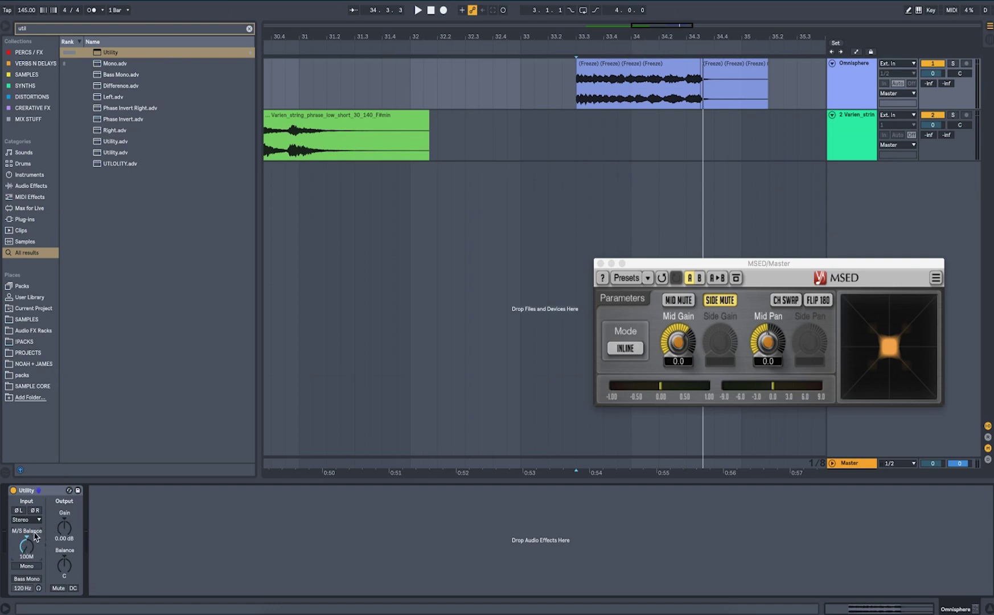
{"action": "left_click", "coordinate": [33, 491]}
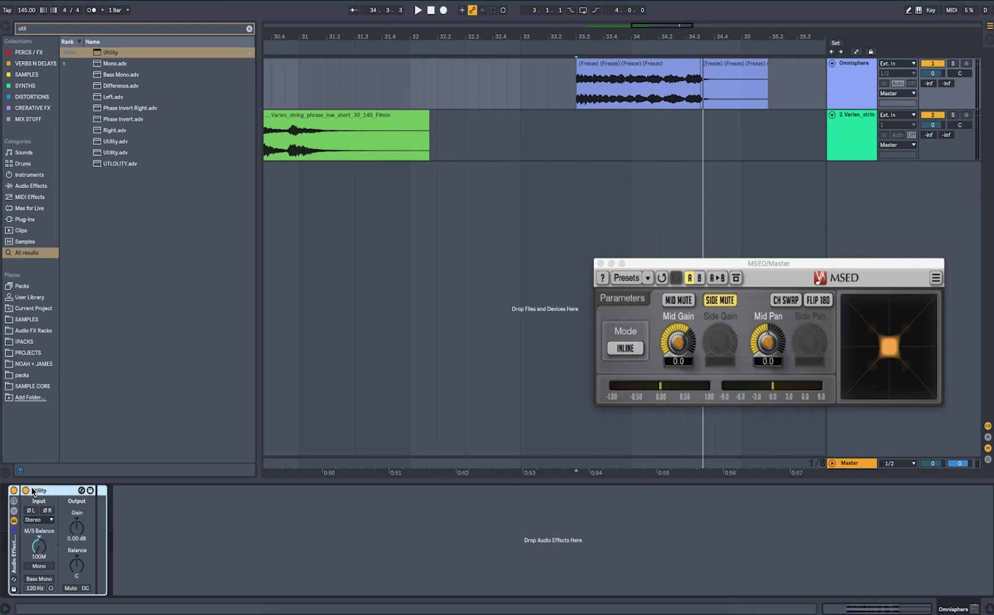
{"action": "key", "text": "super+g"}
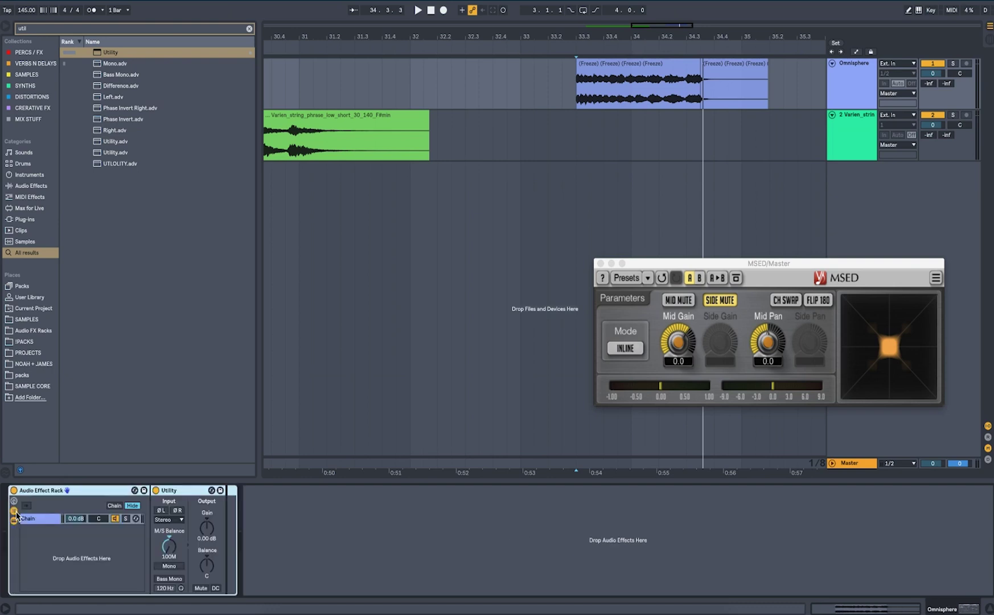
Duplicate the rack chain with the copy's M/S Balance turned fully to side, and solo the mid chain for playback
{"action": "left_click", "coordinate": [178, 492]}
{"action": "mouse_move", "coordinate": [178, 491]}
{"action": "left_mouse_down"}
{"action": "mouse_move", "coordinate": [112, 544]}
{"action": "mouse_move", "coordinate": [169, 473]}
{"action": "left_mouse_up"}
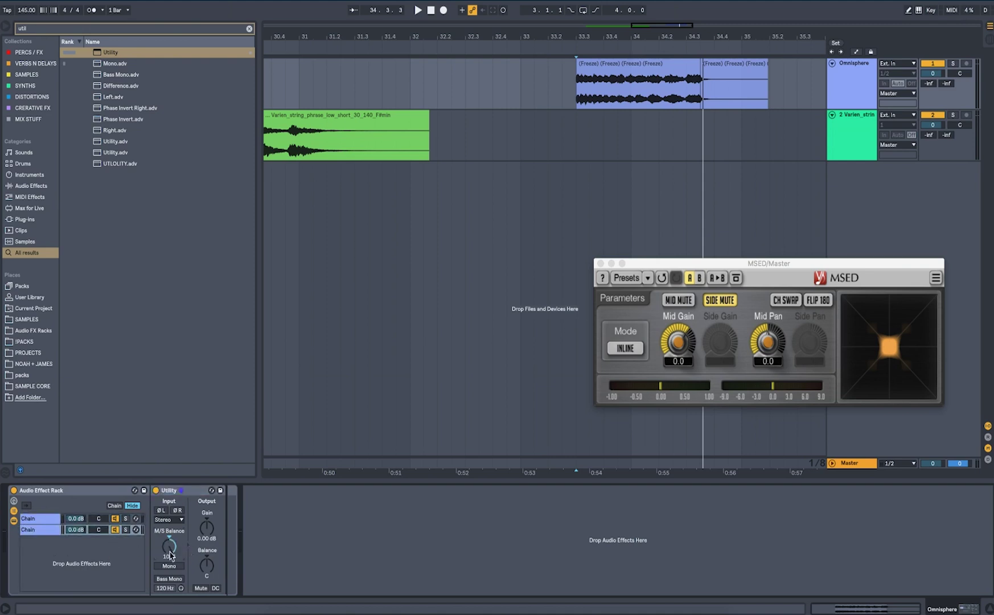
{"action": "left_click", "coordinate": [126, 519]}
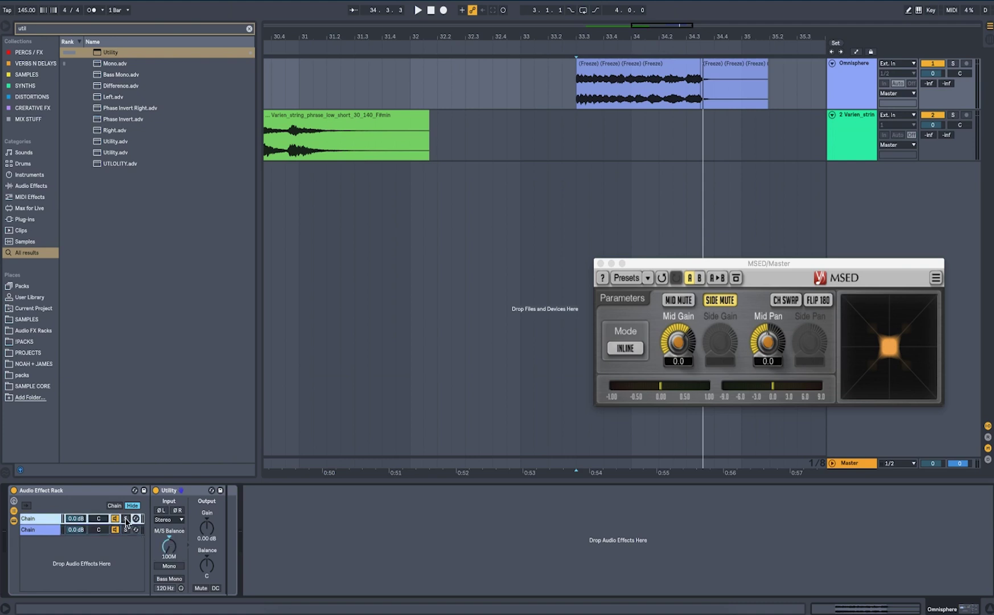
{"action": "key", "text": "space"}
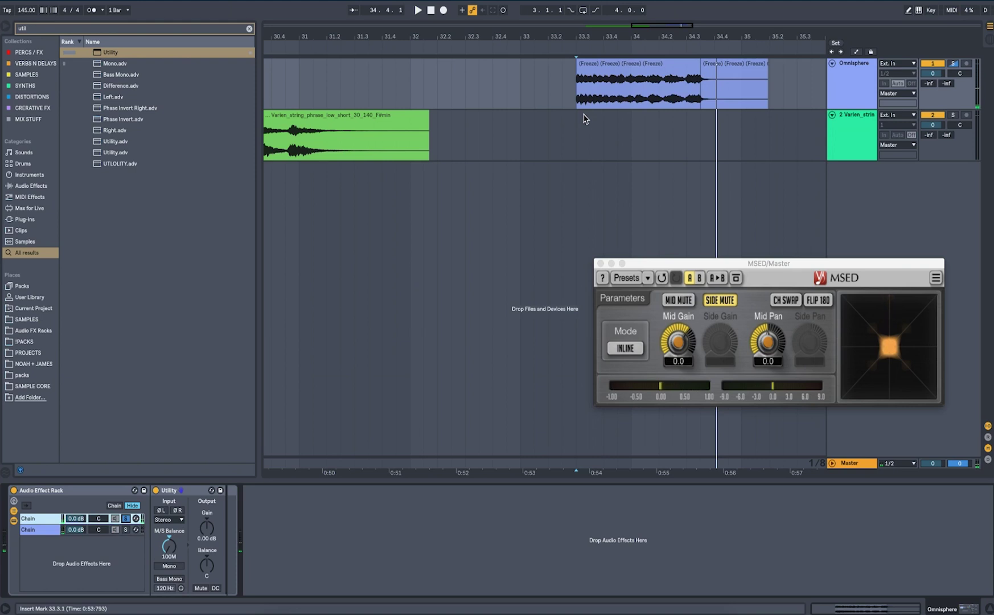
Search the browser for "pro mb" and insert FabFilter Pro-MB (Mono) after Utility in the mid chain
{"action": "key", "text": "super+f"}
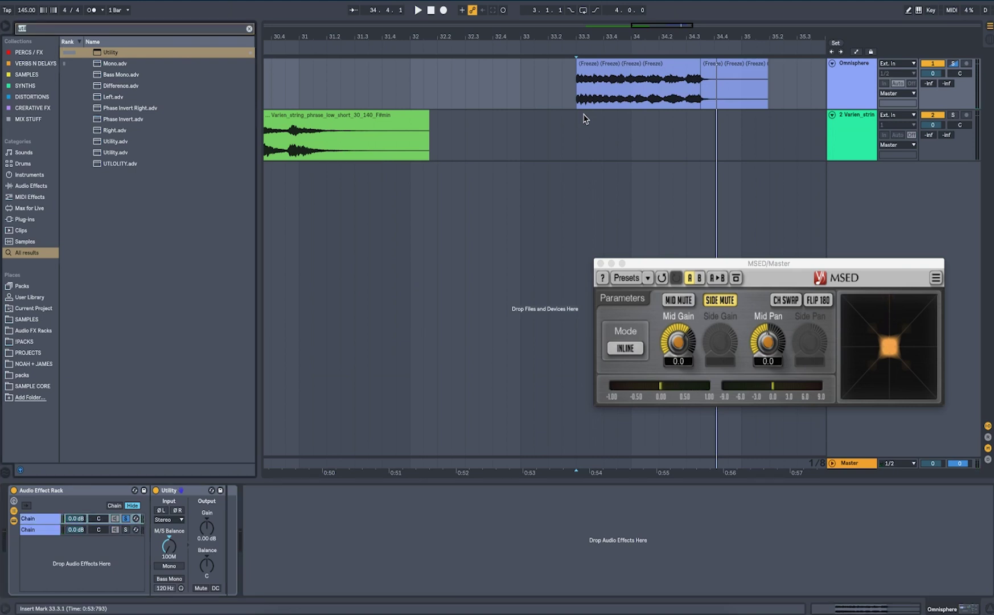
{"action": "type", "text": "pro mb"}
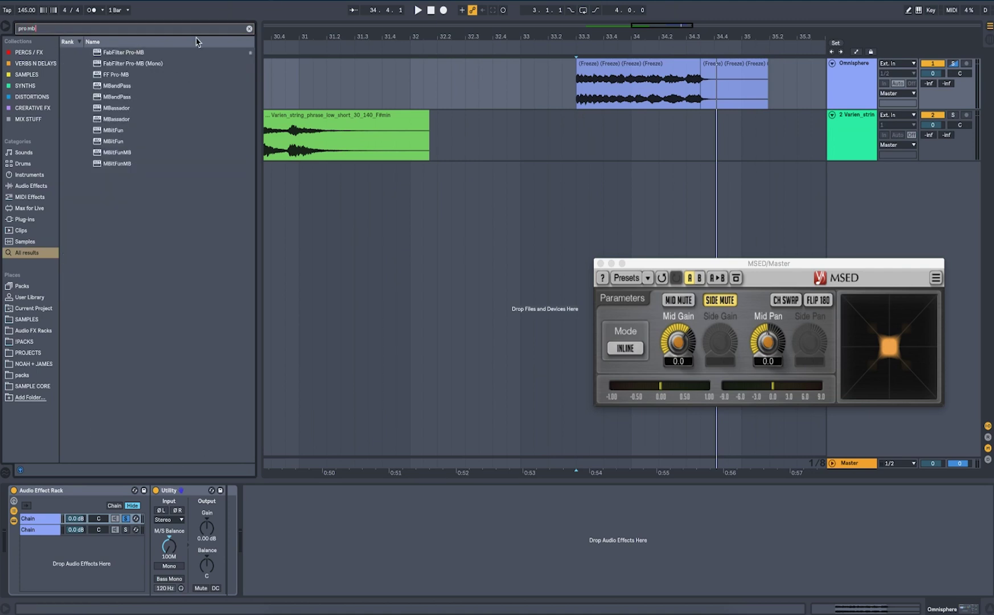
{"action": "left_click_drag", "start_coordinate": [140, 57], "coordinate": [241, 212]}
{"action": "left_click_drag", "start_coordinate": [138, 62], "coordinate": [222, 505]}
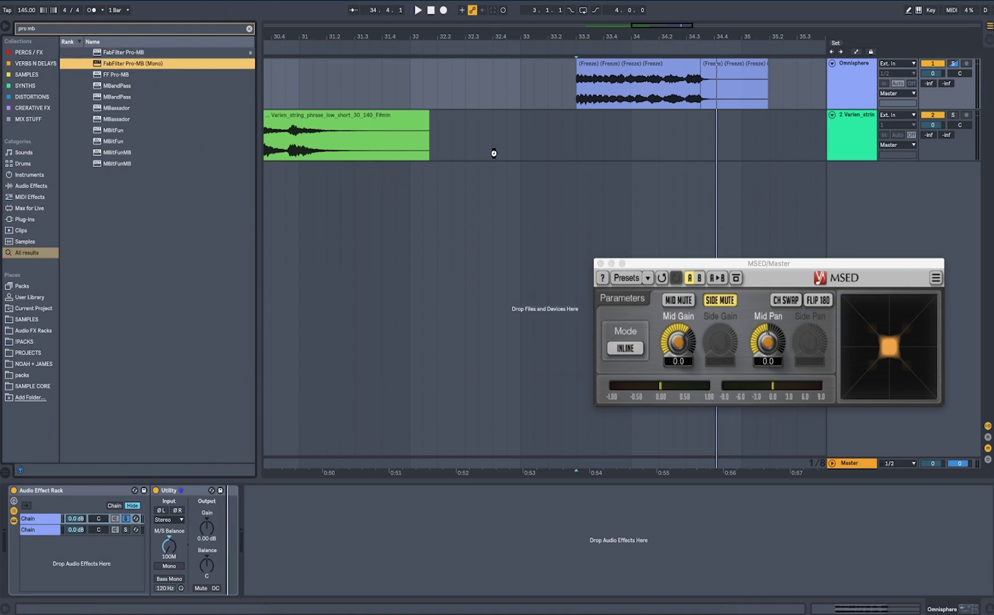
{"action": "left_click_drag", "start_coordinate": [647, 233], "coordinate": [416, 117]}
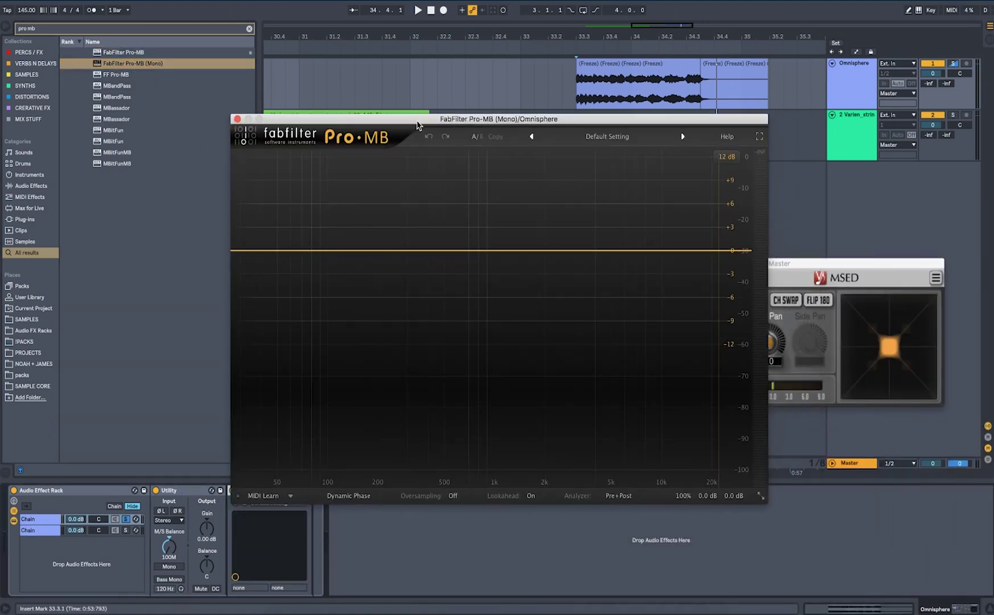
Create a Pro-MB band spanning from about 160 Hz to the top of the spectrum while the clip plays
{"action": "key", "text": "space"}
{"action": "left_click", "coordinate": [415, 222]}
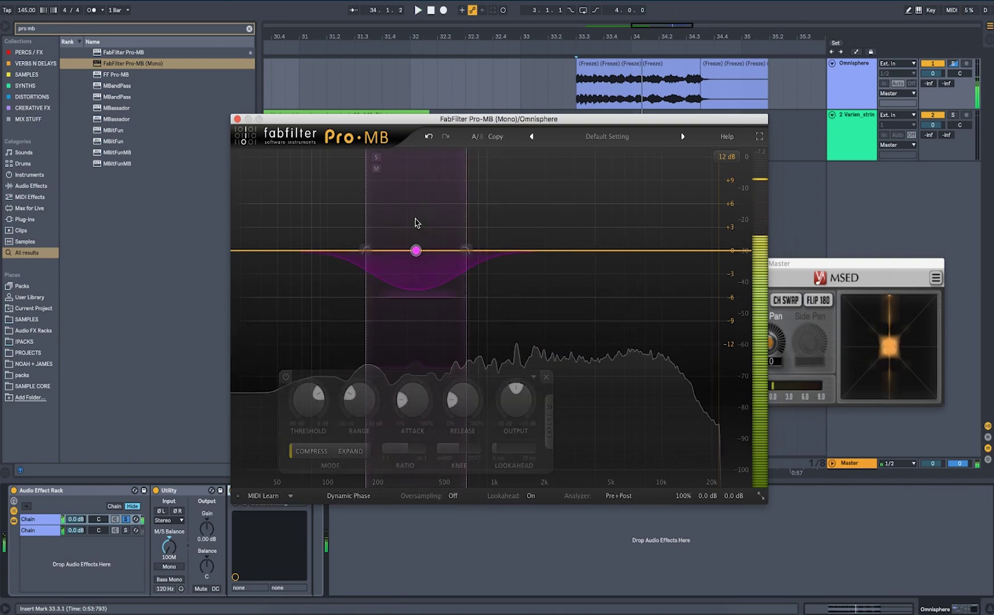
{"action": "left_click_drag", "start_coordinate": [463, 254], "coordinate": [732, 233]}
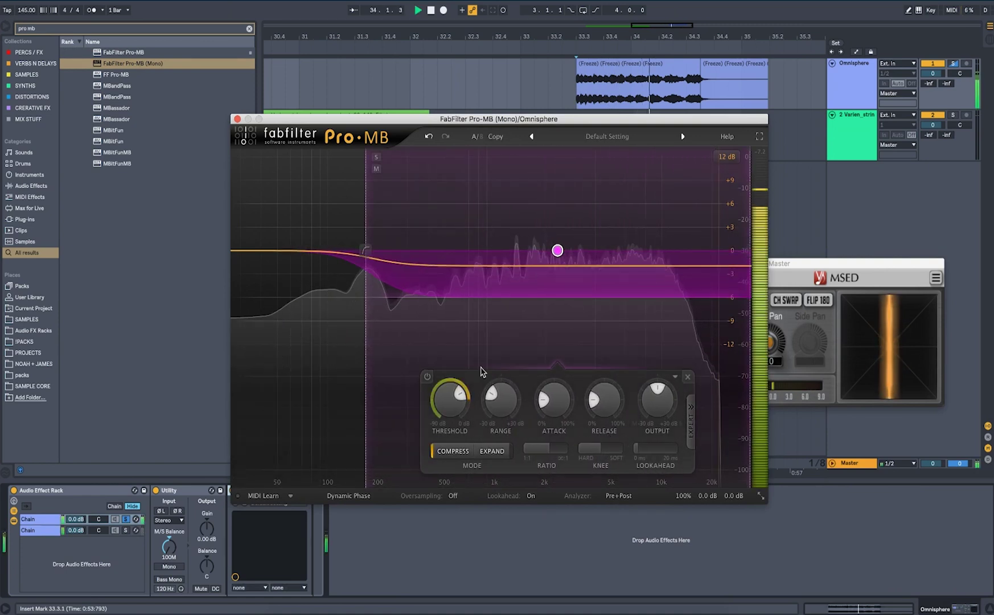
{"action": "left_click_drag", "start_coordinate": [367, 294], "coordinate": [361, 295]}
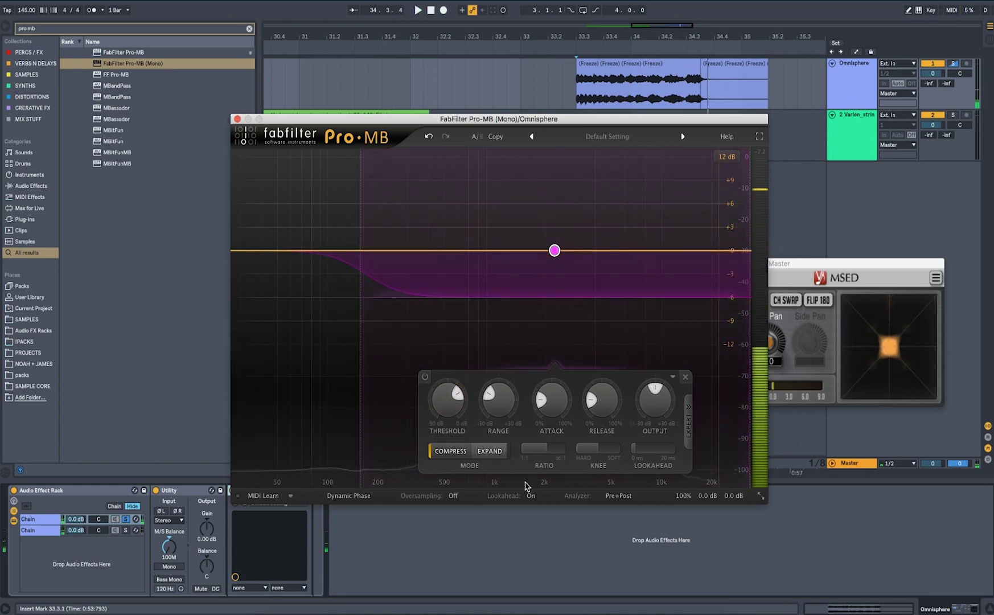
Switch the band to Expand mode and lower its threshold and range, bringing the range to about -11 dB during playback
{"action": "left_click", "coordinate": [489, 450]}
{"action": "key", "text": "space"}
{"action": "left_click_drag", "start_coordinate": [445, 412], "coordinate": [445, 444]}
{"action": "left_click_drag", "start_coordinate": [498, 399], "coordinate": [498, 450]}
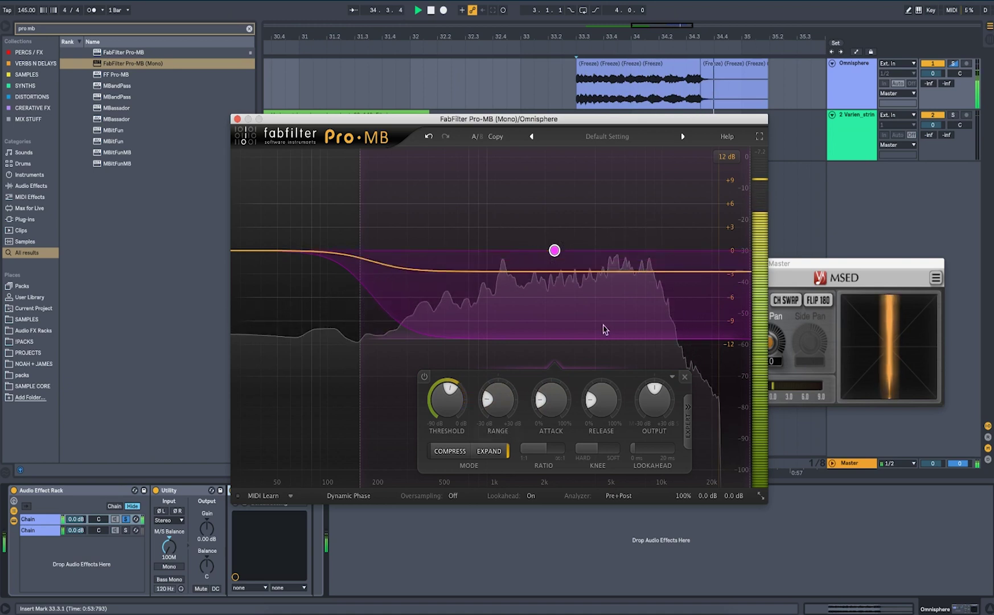
{"action": "key", "text": "space"}
Raise the band's range to +7.77 dB, set its ratio to 6.49:1 and adjust the knee while auditioning the clip
{"action": "left_click_drag", "start_coordinate": [499, 402], "coordinate": [515, 324]}
{"action": "key", "text": "space"}
{"action": "key", "text": "space"}
{"action": "key", "text": "space"}
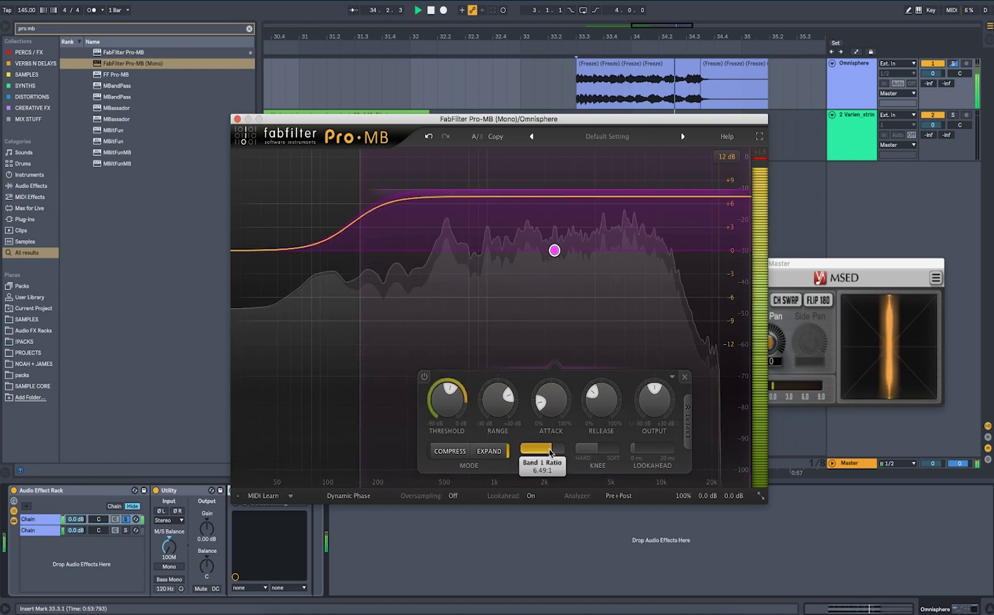
{"action": "mouse_move", "coordinate": [598, 456]}
{"action": "left_mouse_down"}
{"action": "mouse_move", "coordinate": [633, 457]}
{"action": "mouse_move", "coordinate": [580, 457]}
{"action": "mouse_move", "coordinate": [601, 456]}
{"action": "left_mouse_up"}
{"action": "key", "text": "space"}
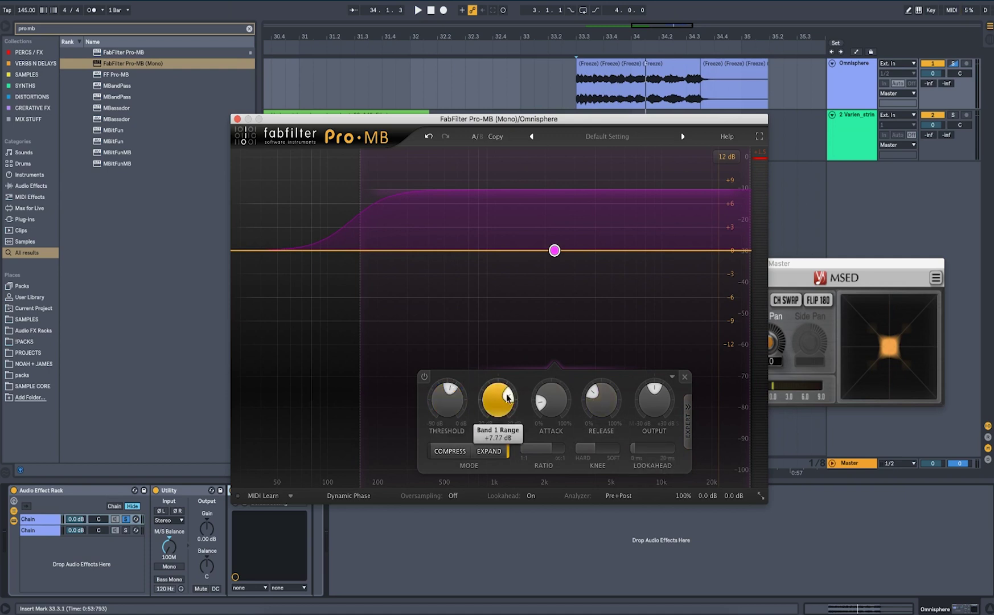
Audition the clip through the mid chain's expansion and close the Pro-MB window
{"action": "key", "text": "space"}
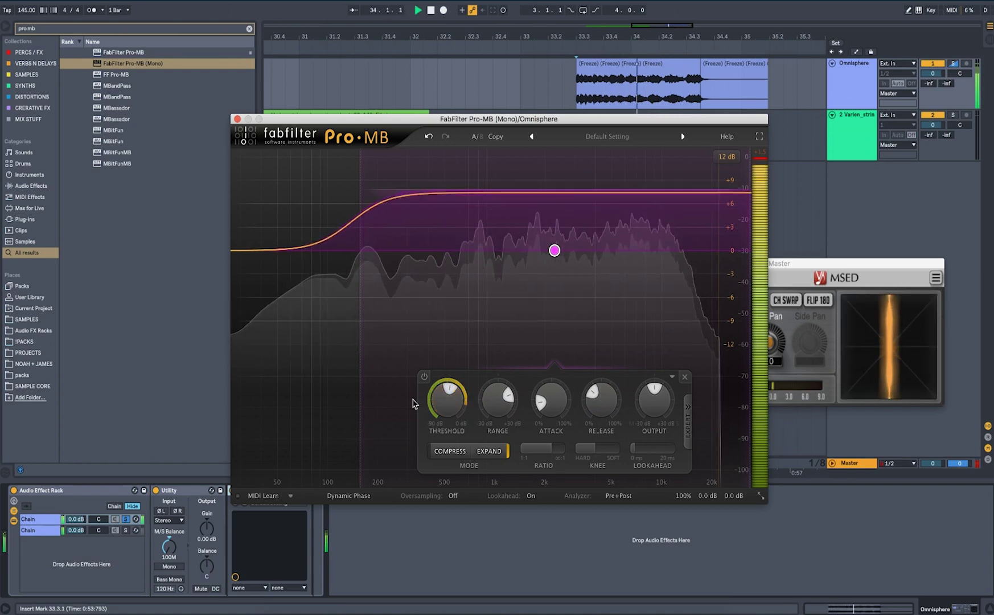
{"action": "key", "text": "space"}
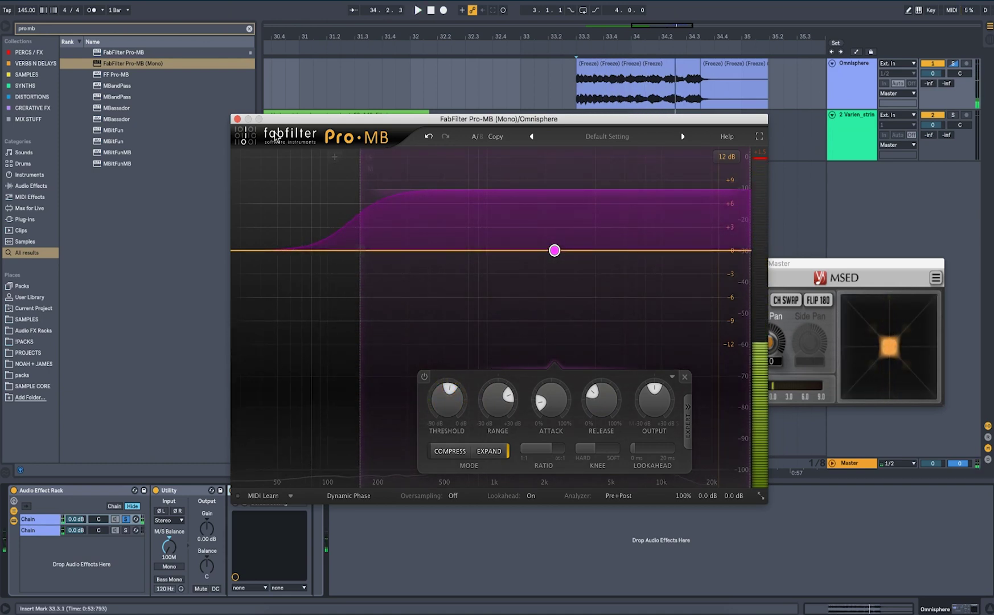
{"action": "left_click", "coordinate": [237, 118]}
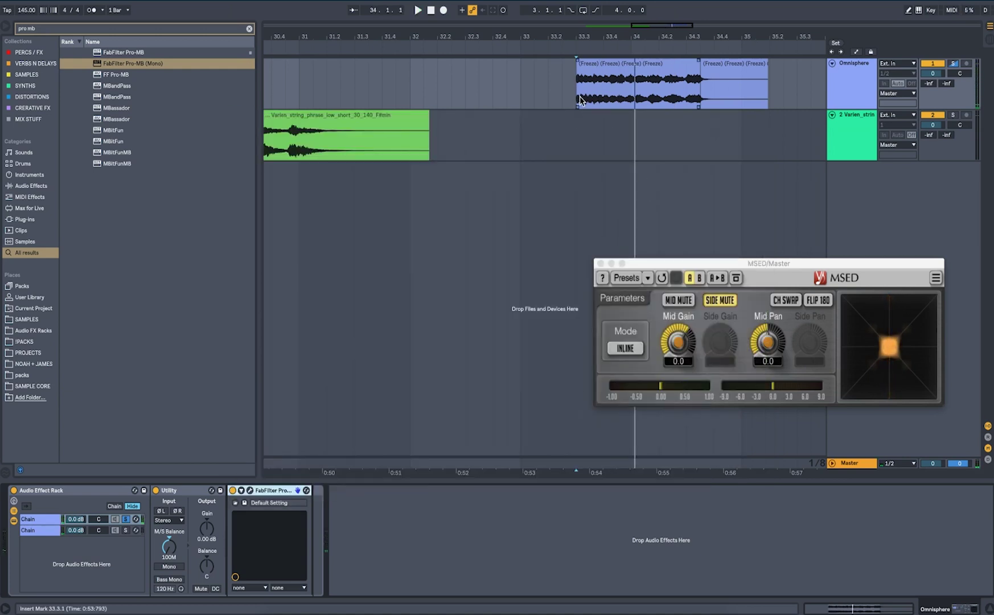
{"action": "key", "text": "space"}
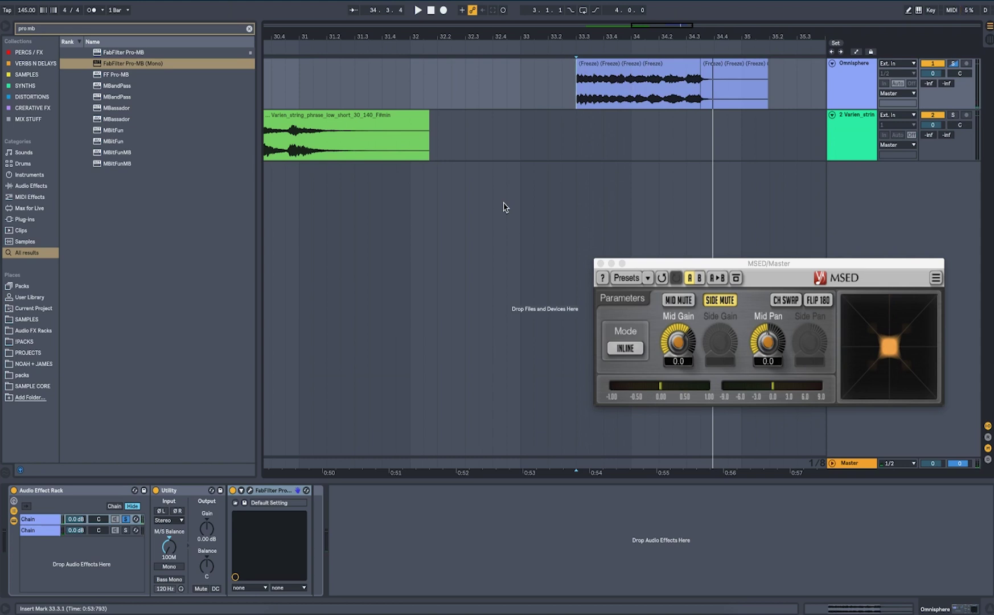
Search the browser for "ozone exci" and insert Ozone 8 Exciter after Pro-MB in the mid chain
{"action": "key", "text": "super+f"}
{"action": "key", "text": "BackSpace"}
{"action": "type", "text": "ozone"}
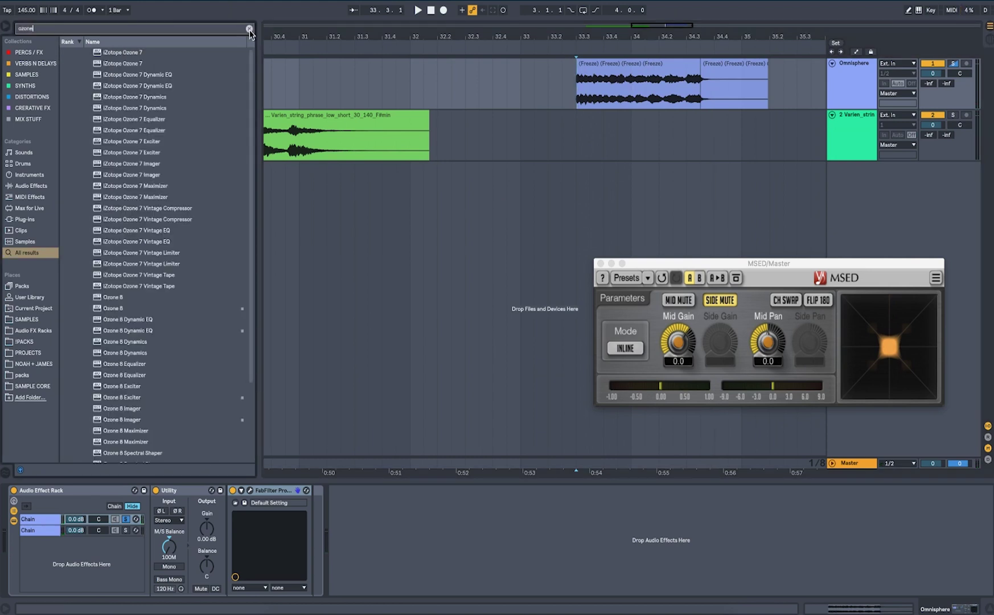
{"action": "type", "text": " exci"}
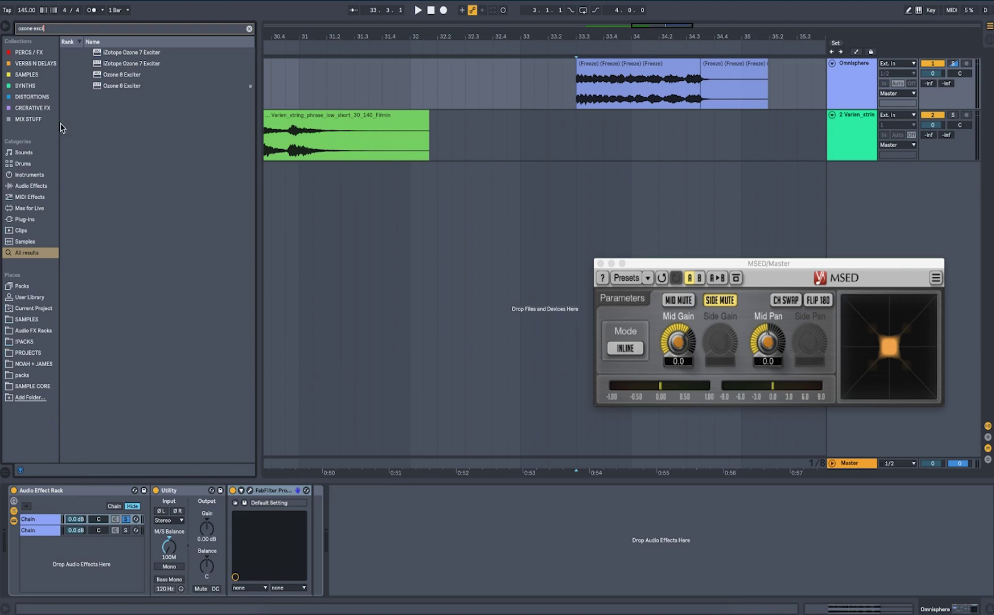
{"action": "mouse_move", "coordinate": [99, 91]}
{"action": "left_mouse_down"}
{"action": "mouse_move", "coordinate": [288, 466]}
{"action": "mouse_move", "coordinate": [296, 518]}
{"action": "left_mouse_up"}
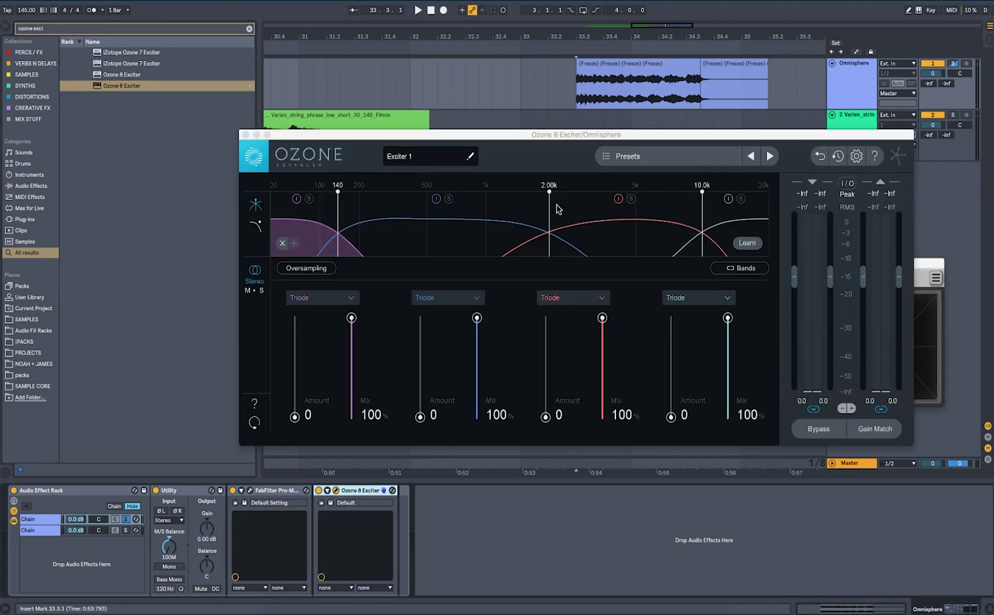
Solo the exciter's second band and move its upper crossover to 1.71 kHz during playback
{"action": "left_click", "coordinate": [449, 199]}
{"action": "key", "text": "space"}
{"action": "left_click_drag", "start_coordinate": [548, 211], "coordinate": [534, 212]}
Set the second band to Tube with amount 3.9 and mix 60.1%, and the lowest band's amount to 2.9
{"action": "left_click", "coordinate": [472, 297]}
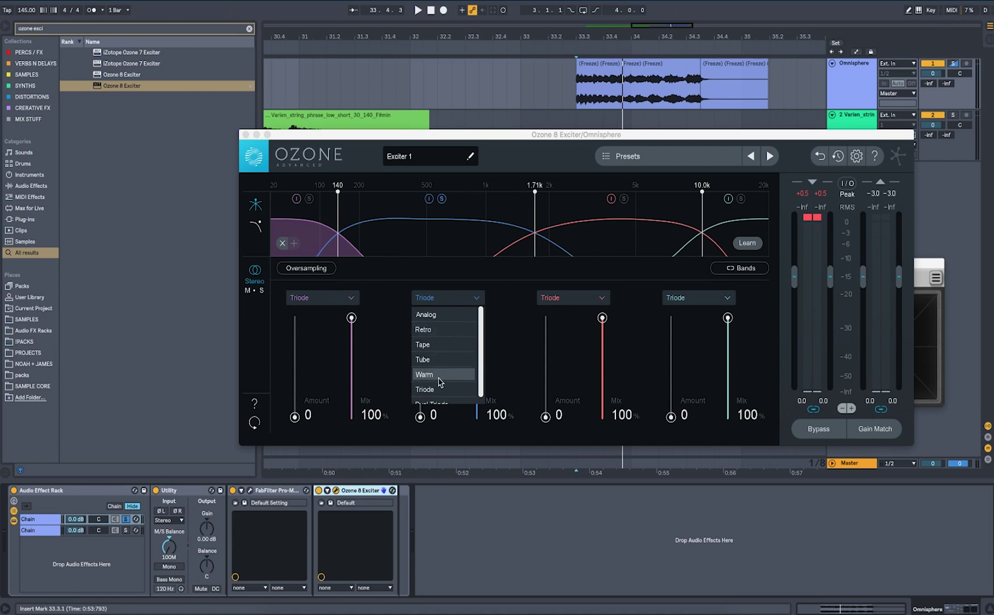
{"action": "left_click", "coordinate": [435, 359]}
{"action": "left_click_drag", "start_coordinate": [420, 417], "coordinate": [420, 393]}
{"action": "left_click_drag", "start_coordinate": [480, 333], "coordinate": [481, 362]}
{"action": "left_click_drag", "start_coordinate": [420, 393], "coordinate": [420, 391]}
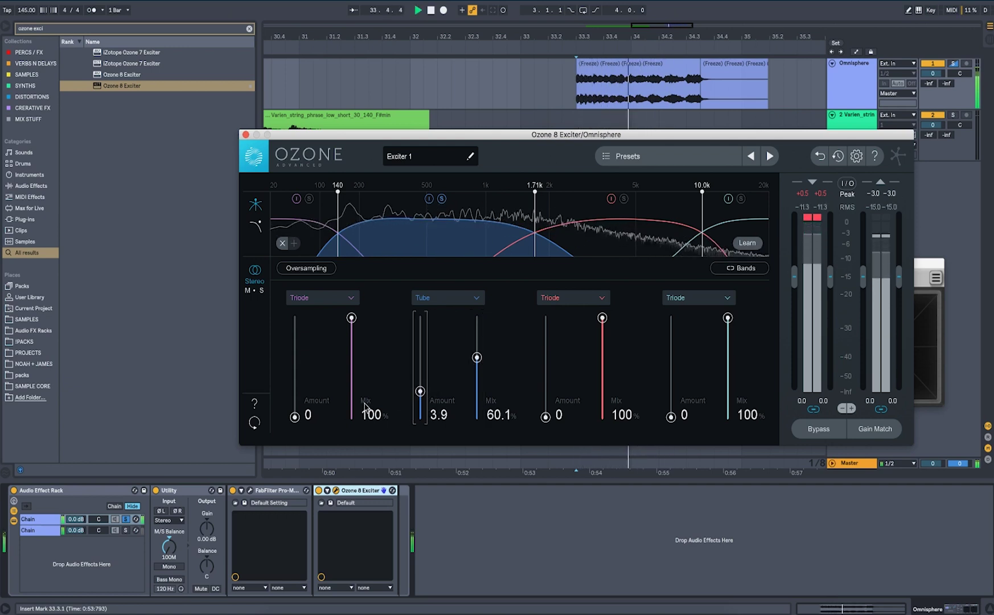
{"action": "left_click_drag", "start_coordinate": [294, 417], "coordinate": [294, 398]}
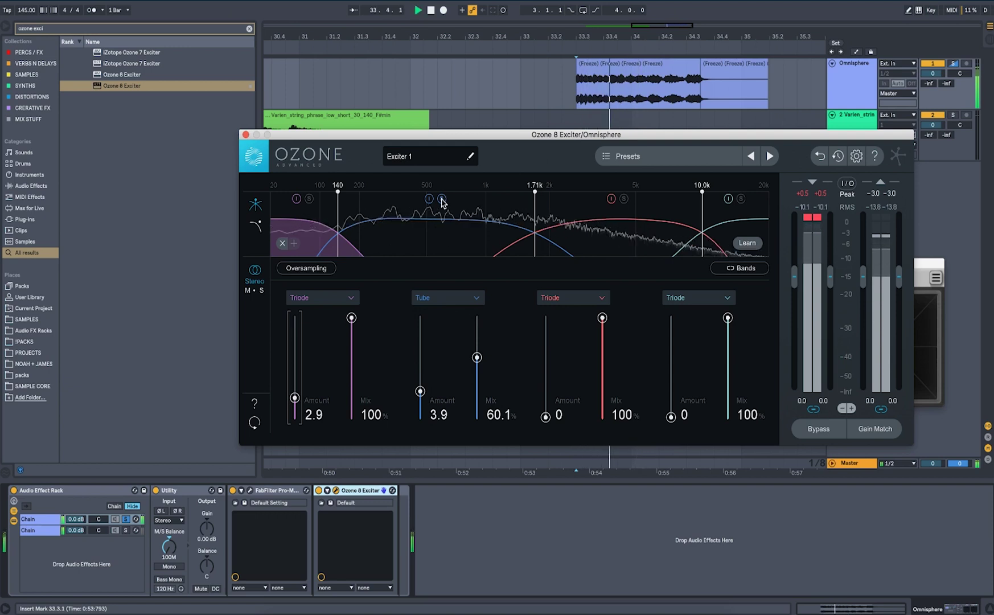
Solo the exciter's third band and set its crossovers to 2.06 kHz and 8.50 kHz while auditioning the clip
{"action": "left_click", "coordinate": [624, 199]}
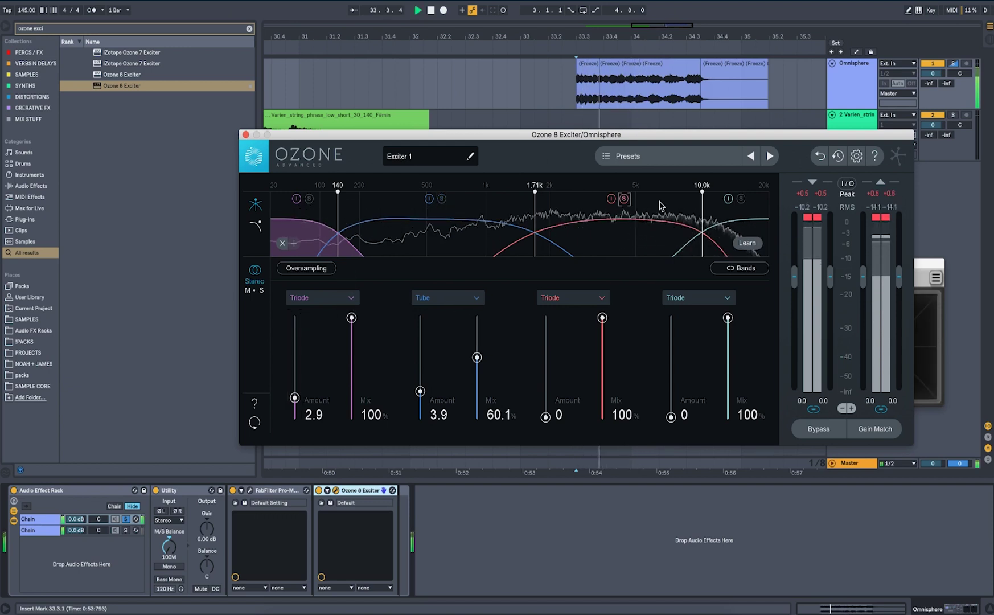
{"action": "key", "text": "space"}
{"action": "left_click_drag", "start_coordinate": [702, 219], "coordinate": [686, 220]}
{"action": "key", "text": "space"}
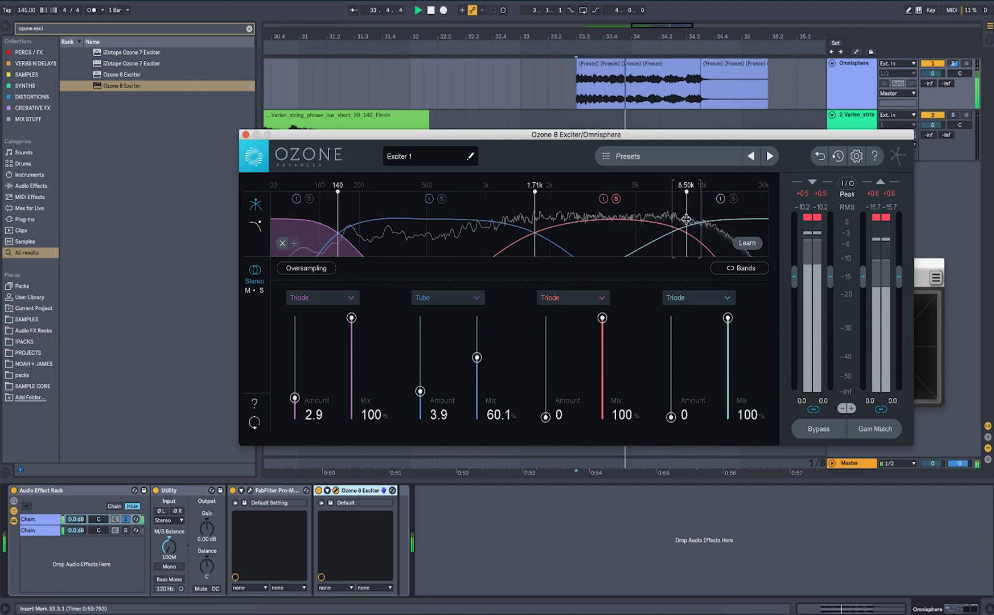
{"action": "key", "text": "space"}
{"action": "left_click_drag", "start_coordinate": [535, 218], "coordinate": [552, 216]}
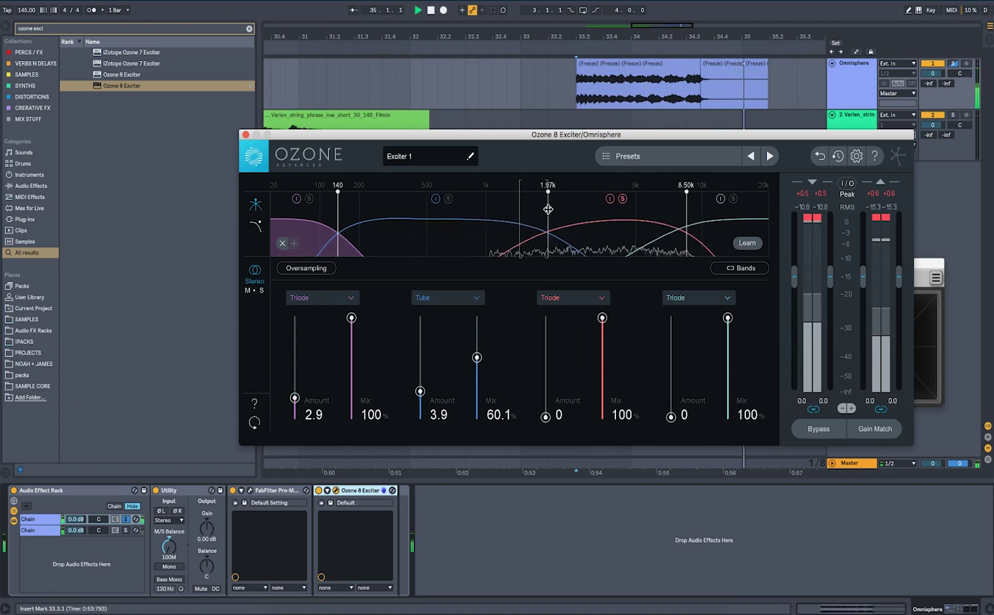
{"action": "key", "text": "space"}
Raise the third band's Triode amount to 6.7 during playback and turn off its solo
{"action": "left_click_drag", "start_coordinate": [545, 416], "coordinate": [545, 373]}
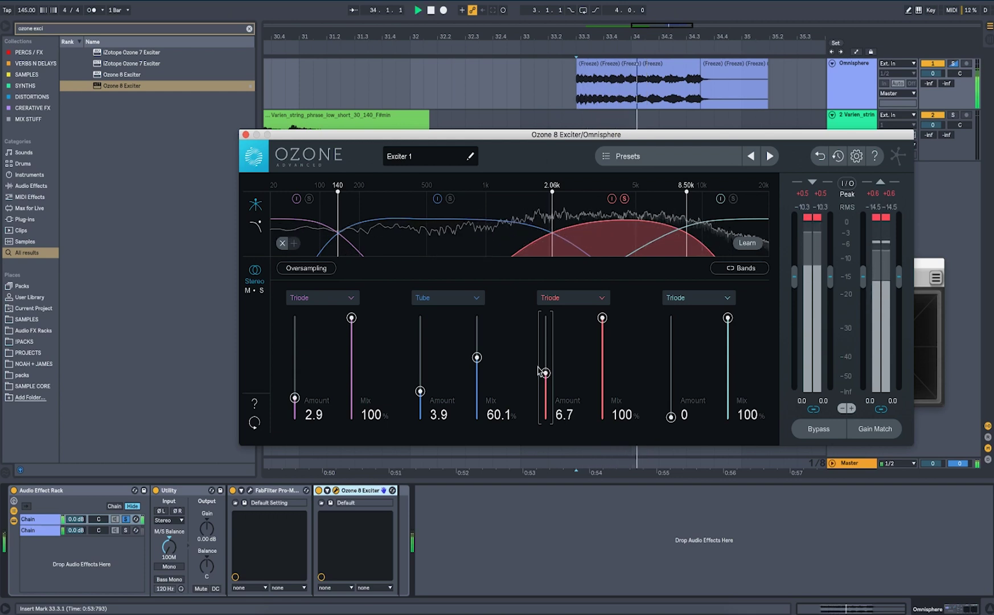
{"action": "key", "text": "space"}
{"action": "key", "text": "space"}
{"action": "left_click", "coordinate": [624, 200]}
{"action": "key", "text": "space"}
{"action": "key", "text": "space"}
Set the highest band's Triode amount to 5.8 and enable oversampling in the exciter
{"action": "left_click_drag", "start_coordinate": [670, 416], "coordinate": [670, 380]}
{"action": "key", "text": "space"}
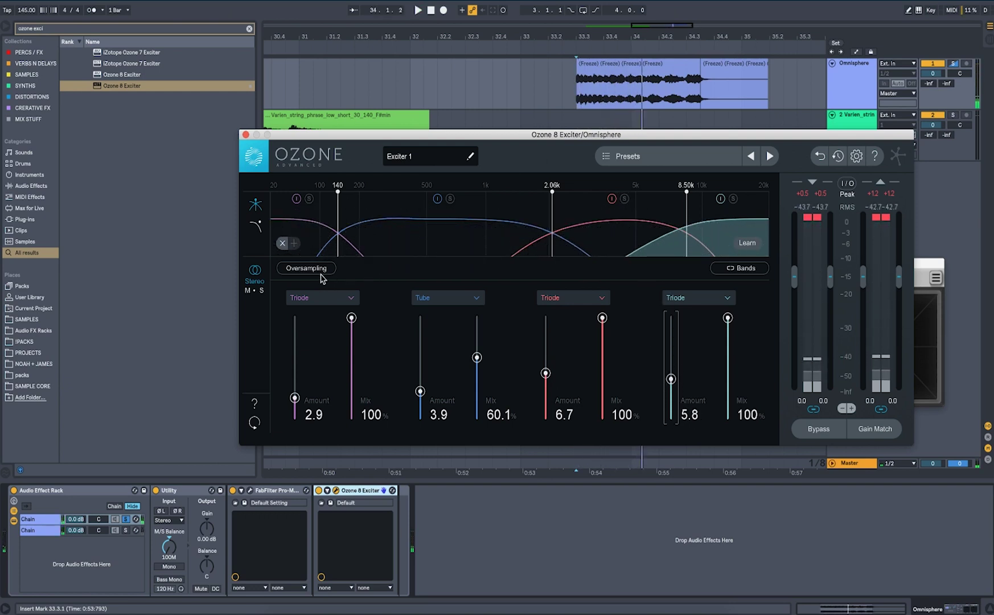
{"action": "left_click", "coordinate": [320, 273]}
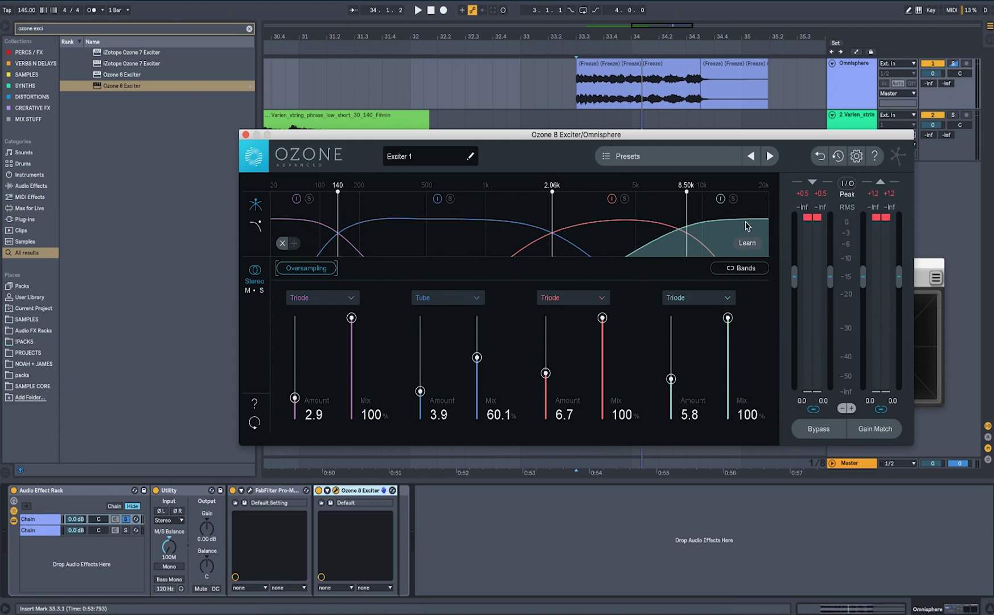
Lower the exciter's output gain to -2.8 dB during playback and close its window
{"action": "key", "text": "space"}
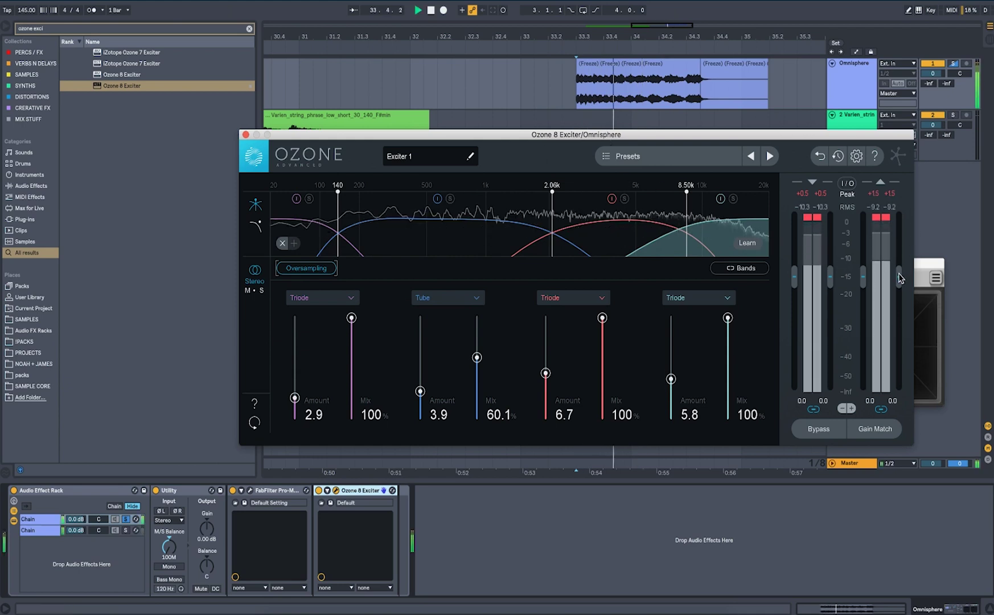
{"action": "left_click_drag", "start_coordinate": [899, 277], "coordinate": [900, 294]}
{"action": "key", "text": "space"}
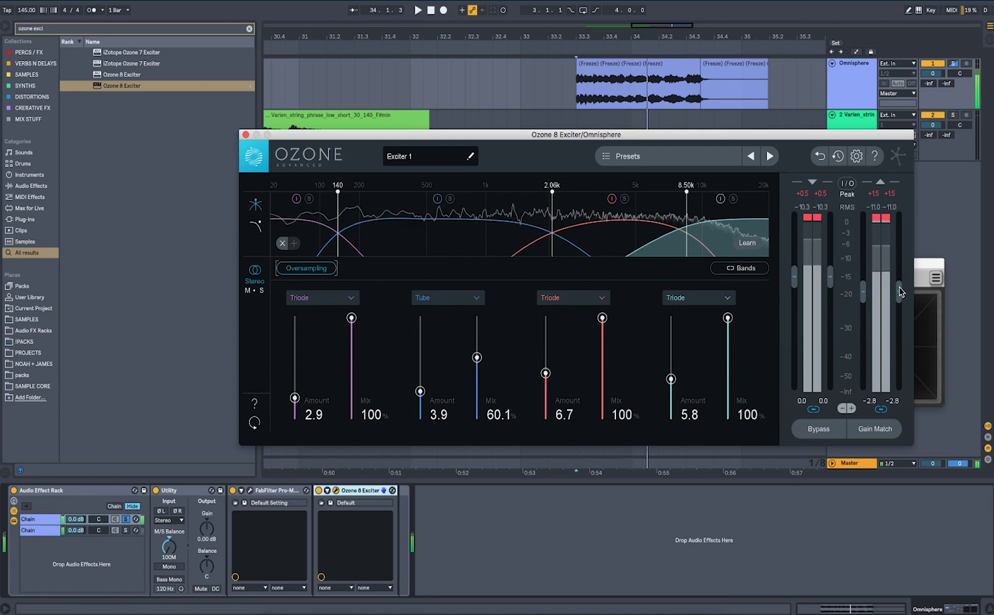
{"action": "left_click", "coordinate": [245, 134]}
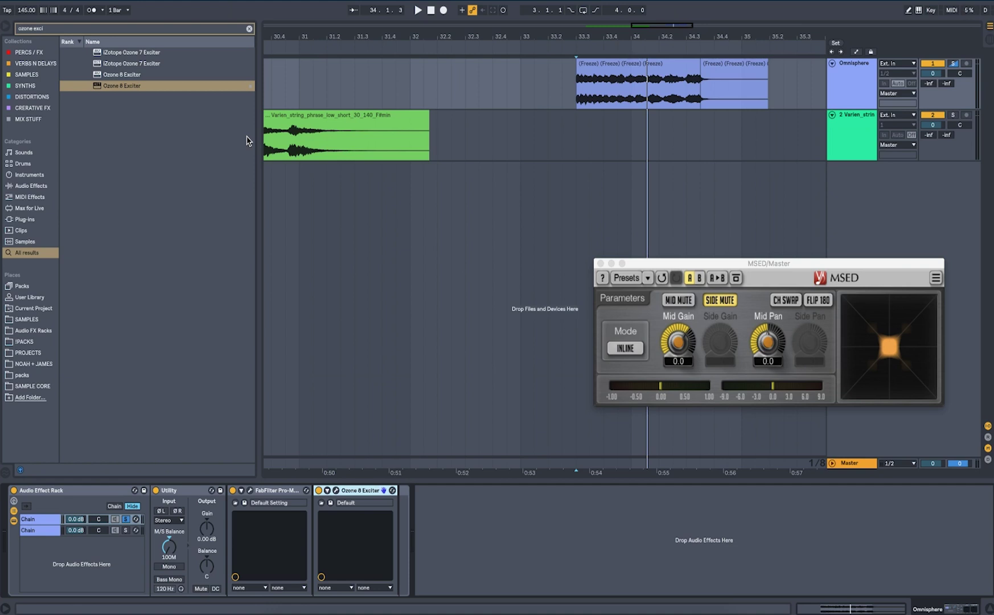
Search the browser for "pro q" and insert FabFilter Pro-Q 2 (Mono) after the exciter in the mid chain
{"action": "type", "text": "pro q"}
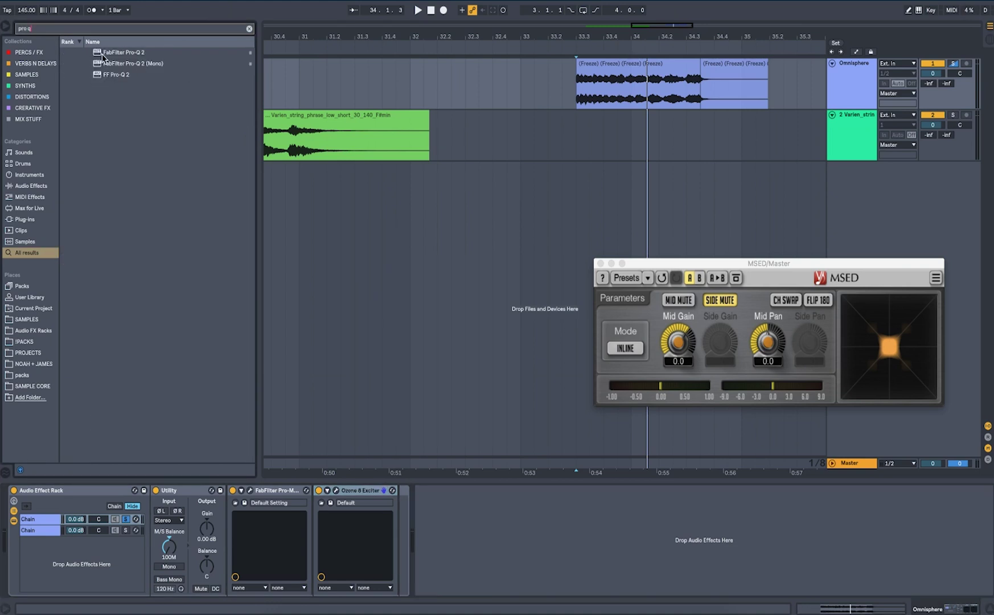
{"action": "left_click", "coordinate": [103, 53]}
{"action": "left_click_drag", "start_coordinate": [116, 67], "coordinate": [357, 350]}
{"action": "left_click_drag", "start_coordinate": [387, 425], "coordinate": [401, 521]}
Add a bell boost of +3.22 dB at 356.44 Hz in Pro-Q 2 while the clip plays
{"action": "key", "text": "space"}
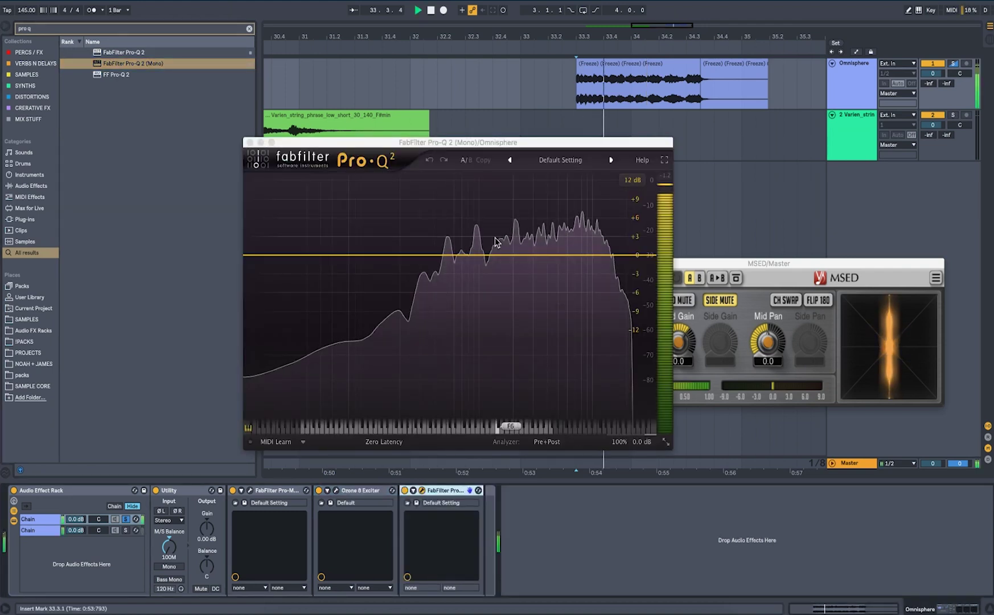
{"action": "left_click", "coordinate": [477, 255]}
{"action": "key", "text": "space"}
{"action": "key", "text": "space"}
{"action": "left_click_drag", "start_coordinate": [433, 254], "coordinate": [431, 237]}
Add a -1.29 dB bell cut at 3929.5 Hz with Q 2.342 and a slight boost in the highs, and close Pro-Q 2
{"action": "left_click_drag", "start_coordinate": [545, 255], "coordinate": [547, 263]}
{"action": "scroll", "coordinate": [546, 263], "scroll_direction": "up", "scroll_amount": 1}
{"action": "key", "text": "space"}
{"action": "key", "text": "space"}
{"action": "left_click_drag", "start_coordinate": [558, 390], "coordinate": [560, 376]}
{"action": "key", "text": "space"}
{"action": "key", "text": "space"}
{"action": "key", "text": "space"}
{"action": "key", "text": "space"}
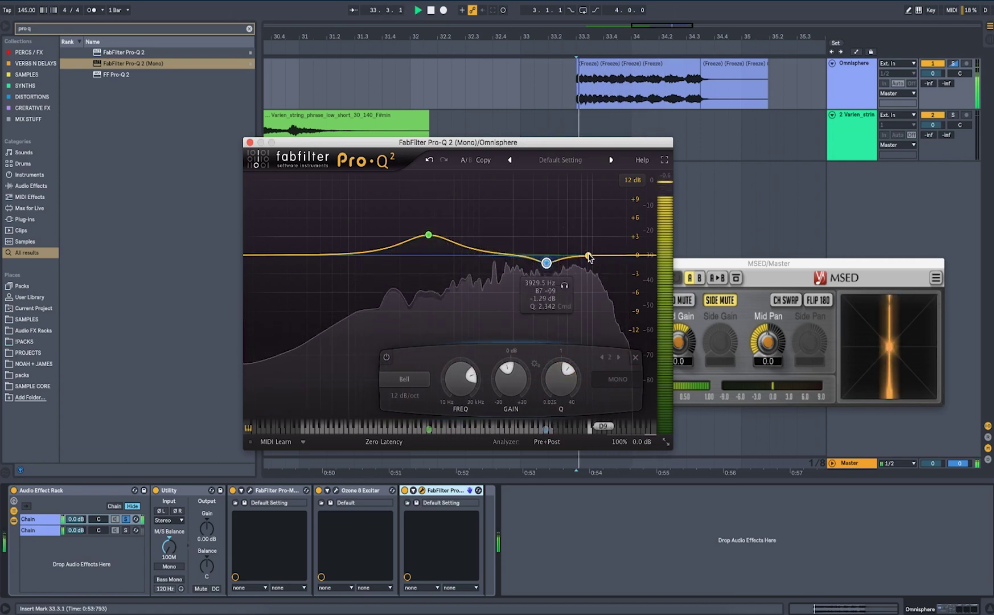
{"action": "left_click_drag", "start_coordinate": [588, 258], "coordinate": [598, 248]}
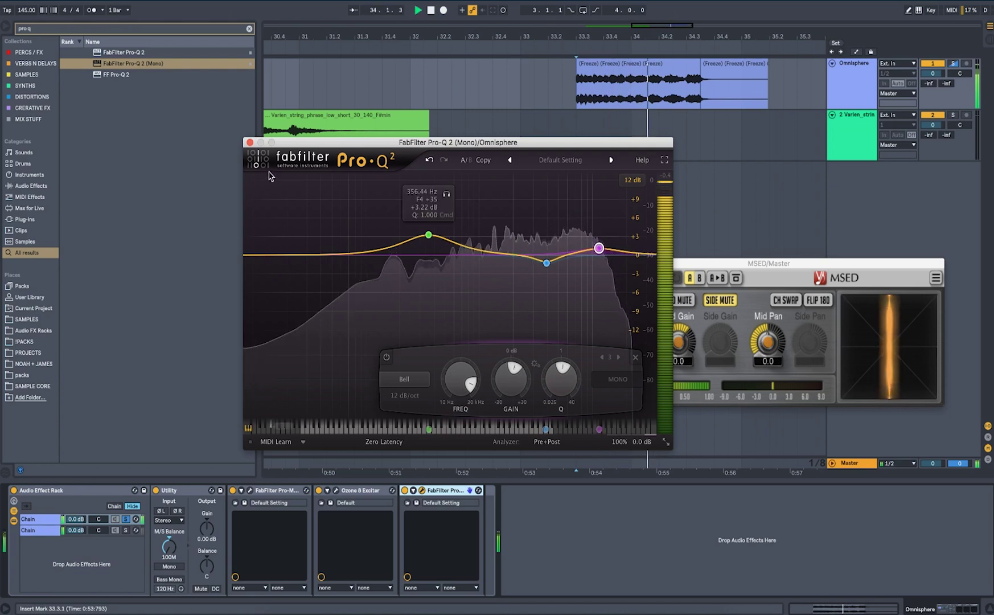
{"action": "left_click", "coordinate": [249, 143]}
Bypass Pro-MB, Ozone 8 Exciter and Pro-Q 2, and re-enable them during playback to compare the processed mid signal
{"action": "left_click", "coordinate": [261, 491]}
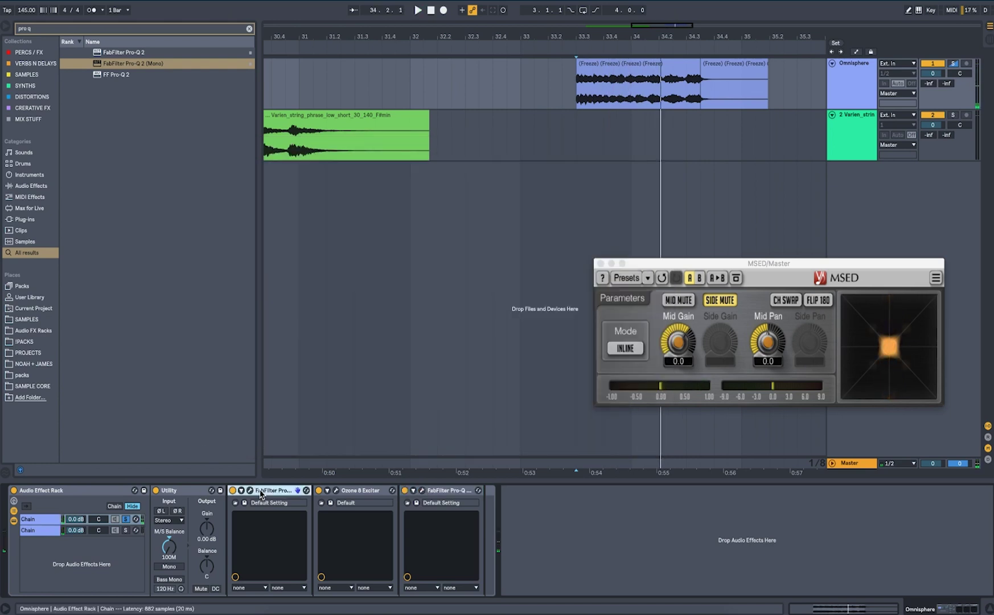
{"action": "left_click", "coordinate": [431, 495], "text": "shift"}
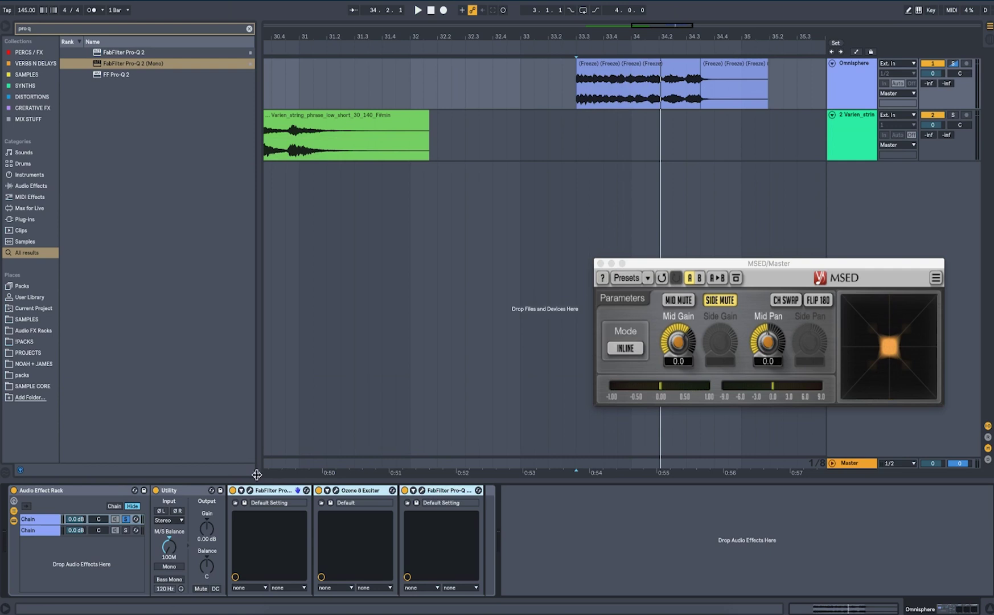
{"action": "left_click", "coordinate": [232, 490]}
{"action": "left_click", "coordinate": [318, 490]}
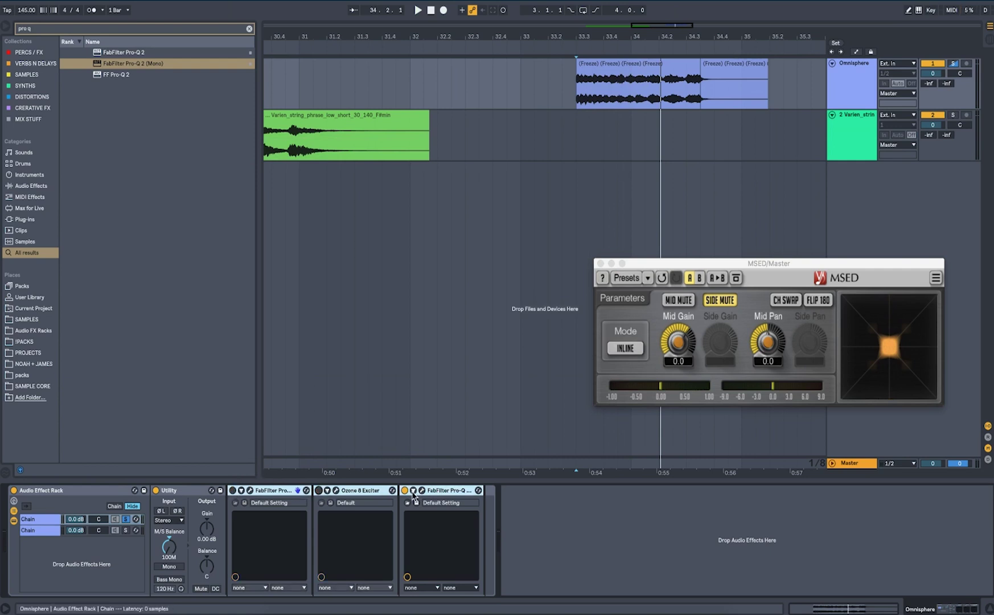
{"action": "key", "text": "space"}
{"action": "left_click", "coordinate": [318, 490]}
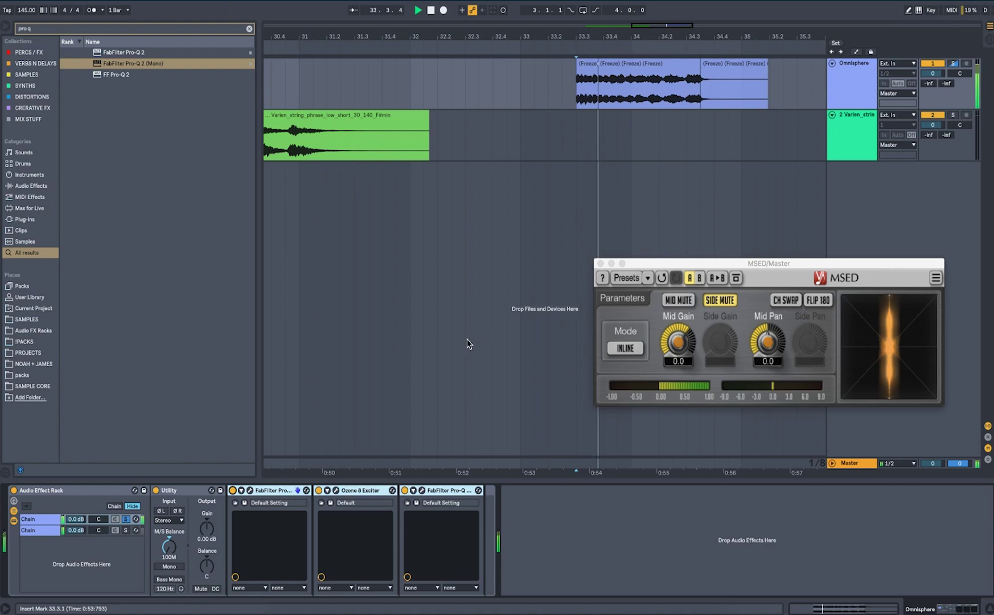
Solo the rack's side chain, switch off MSED's side mute on the master and close the MSED window
{"action": "left_click", "coordinate": [125, 530]}
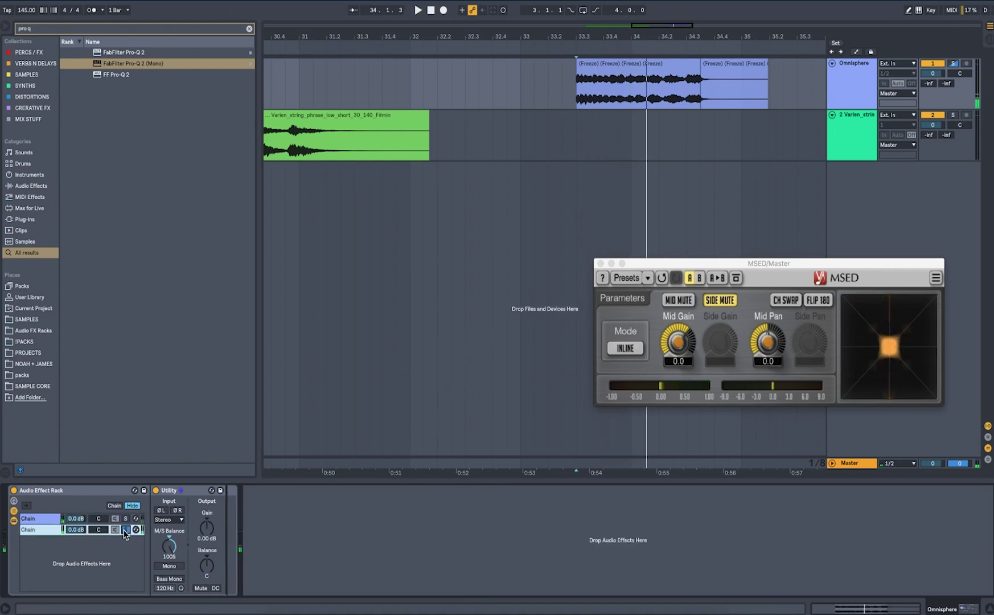
{"action": "left_click", "coordinate": [679, 300]}
{"action": "left_click", "coordinate": [708, 304]}
{"action": "left_click", "coordinate": [674, 301]}
{"action": "left_click", "coordinate": [600, 264]}
{"action": "key", "text": "space"}
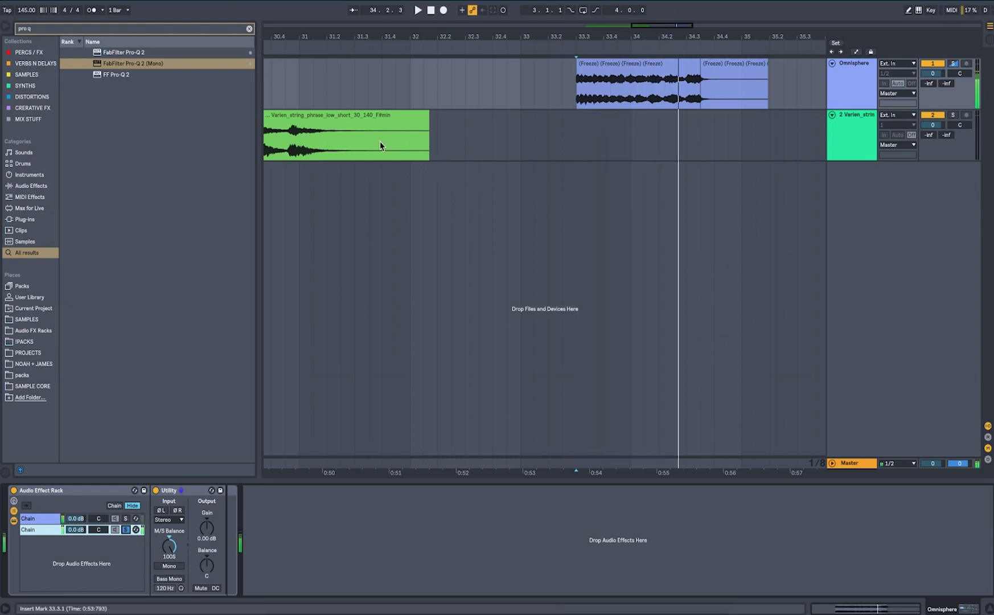
Insert FabFilter Pro-Q 2 after Utility in the side chain and play the clip
{"action": "left_click_drag", "start_coordinate": [100, 55], "coordinate": [225, 508]}
{"action": "key", "text": "space"}
{"action": "key", "text": "space"}
Add bell boosts of +1.25 dB at 767.40 Hz and about +2.5 dB in the highs while auditioning the side signal
{"action": "left_click_drag", "start_coordinate": [531, 263], "coordinate": [585, 249]}
{"action": "key", "text": "space"}
{"action": "key", "text": "space"}
{"action": "key", "text": "space"}
{"action": "key", "text": "space"}
{"action": "key", "text": "space"}
{"action": "key", "text": "space"}
{"action": "key", "text": "space"}
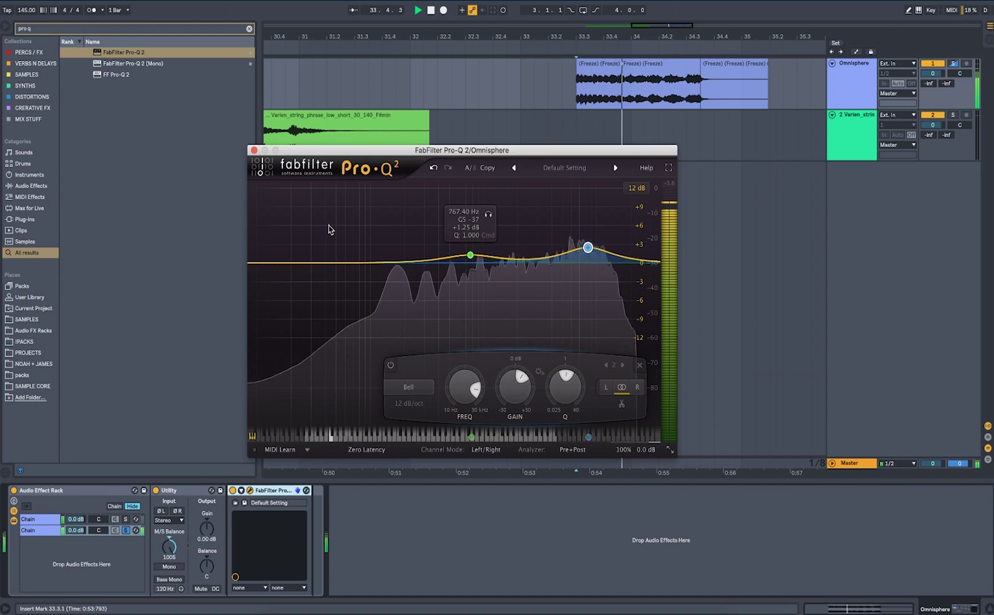
{"action": "key", "text": "space"}
Add a low cut at 80 Hz with a 30 dB/oct slope and set Pro-Q 2's processing mode to Natural Phase
{"action": "left_click_drag", "start_coordinate": [332, 262], "coordinate": [323, 318]}
{"action": "left_click", "coordinate": [286, 387]}
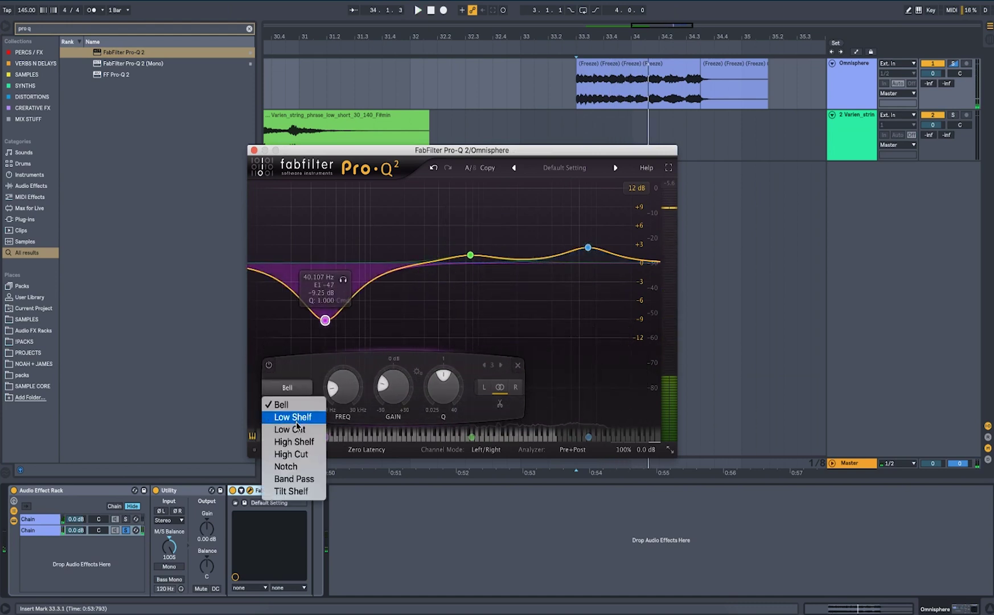
{"action": "left_click", "coordinate": [291, 413]}
{"action": "left_click", "coordinate": [287, 403]}
{"action": "left_click", "coordinate": [297, 469]}
{"action": "double_click", "coordinate": [306, 227]}
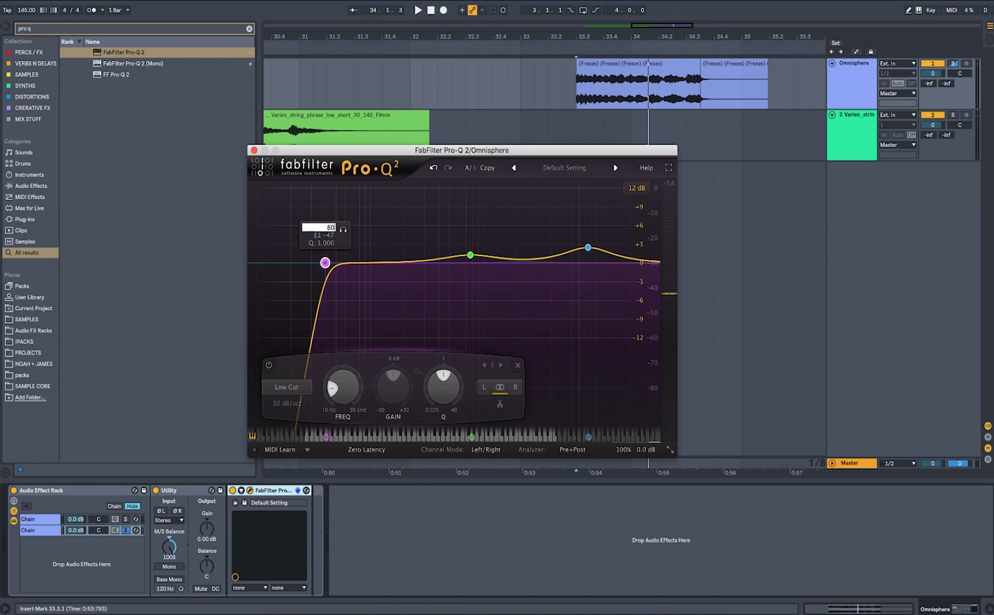
{"action": "type", "text": "80"}
{"action": "key", "text": "Return"}
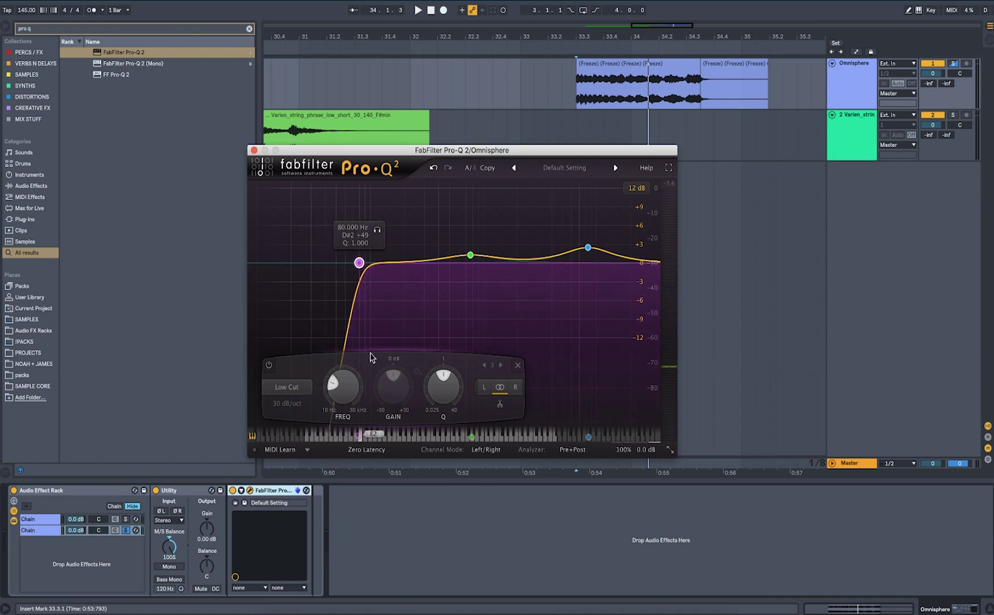
{"action": "left_click", "coordinate": [370, 449]}
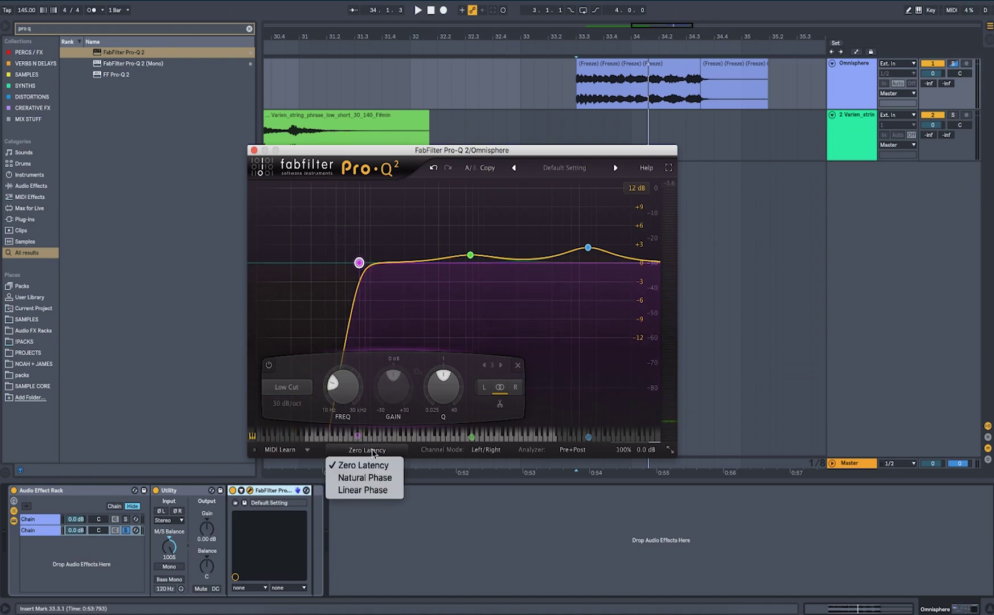
{"action": "left_click", "coordinate": [373, 481]}
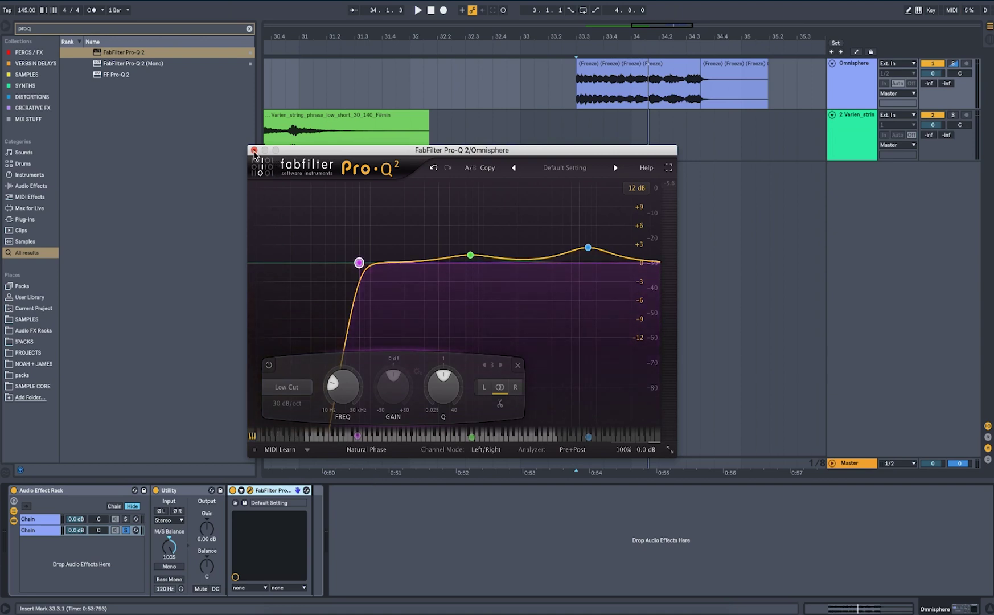
Close Pro-Q 2's window, unsolo the rack's side chain and play the clip through both chains
{"action": "left_click", "coordinate": [254, 151]}
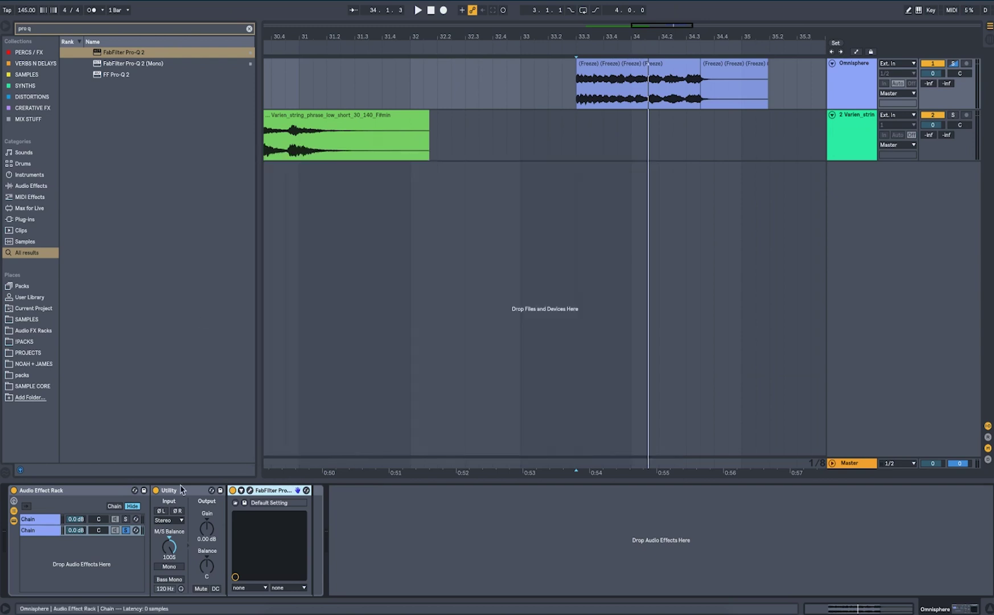
{"action": "left_click", "coordinate": [126, 530]}
{"action": "key", "text": "space"}
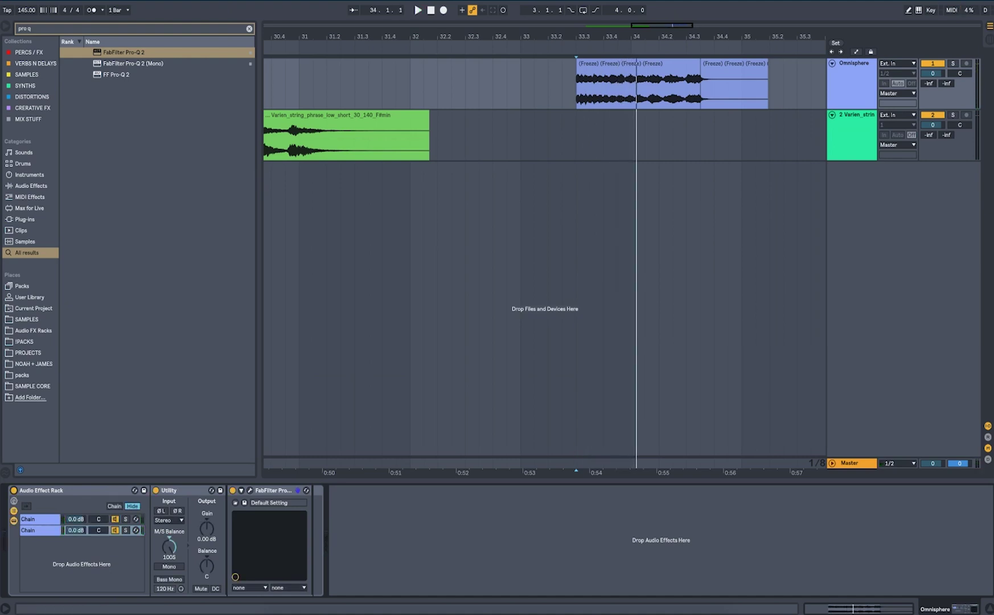
{"action": "key", "text": "space"}
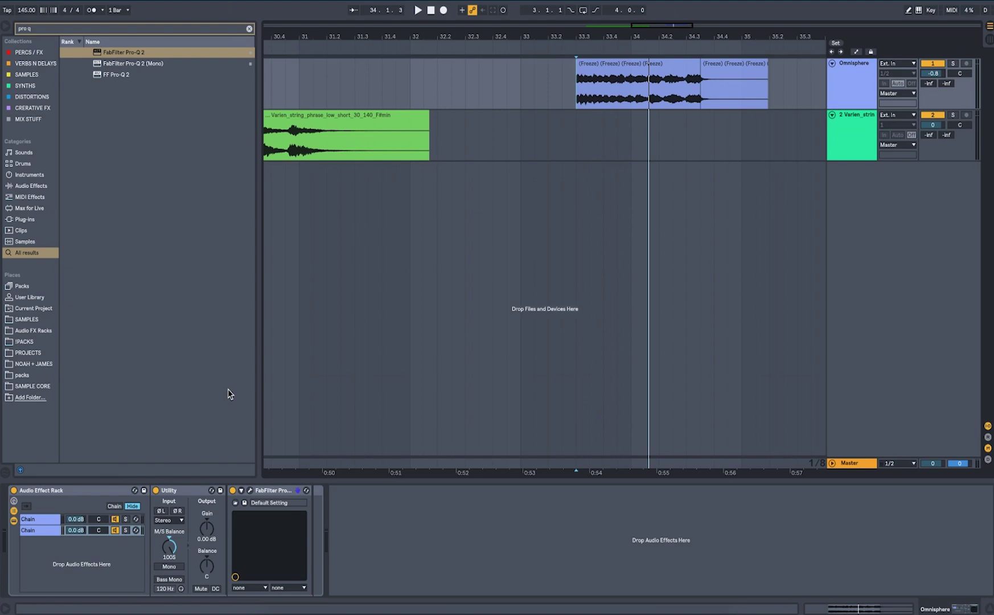
Search the browser for "ozone vintage eq" and add Ozone 8 Vintage EQ after the Audio Effect Rack
{"action": "key", "text": "ctrl+f"}
{"action": "type", "text": "ozone"}
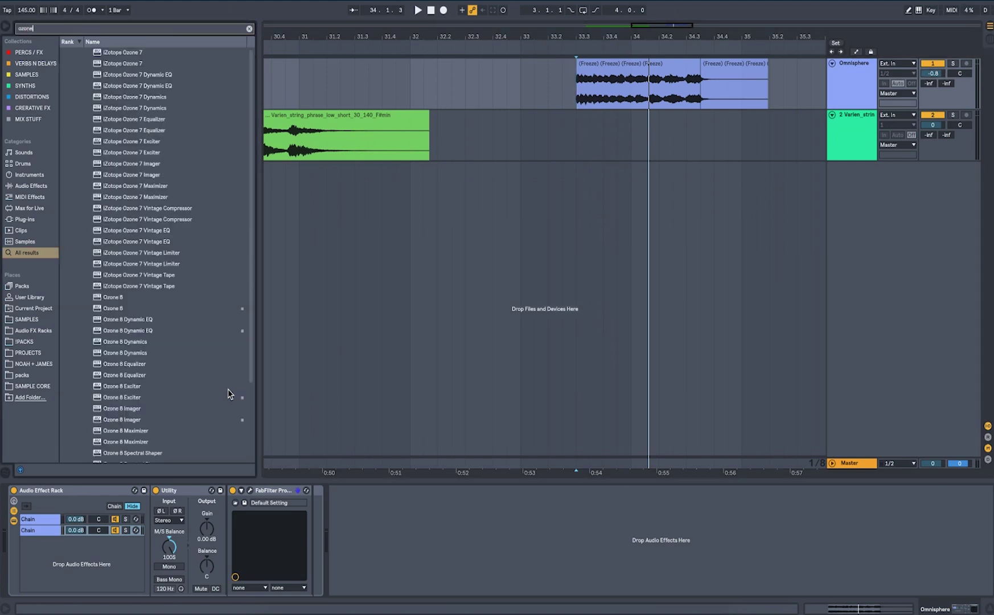
{"action": "type", "text": " vintage eq"}
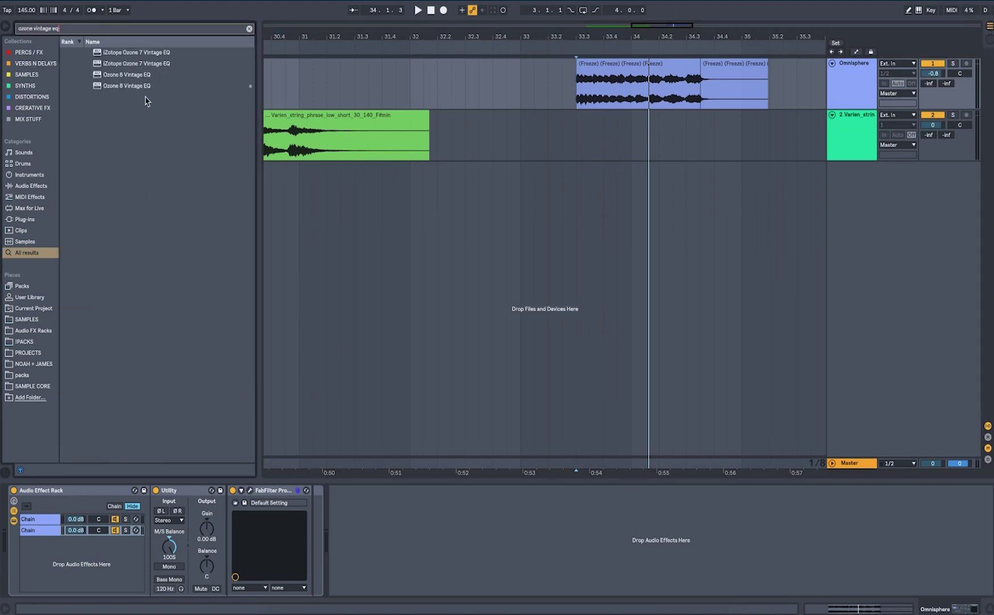
{"action": "left_click_drag", "start_coordinate": [132, 76], "coordinate": [376, 532]}
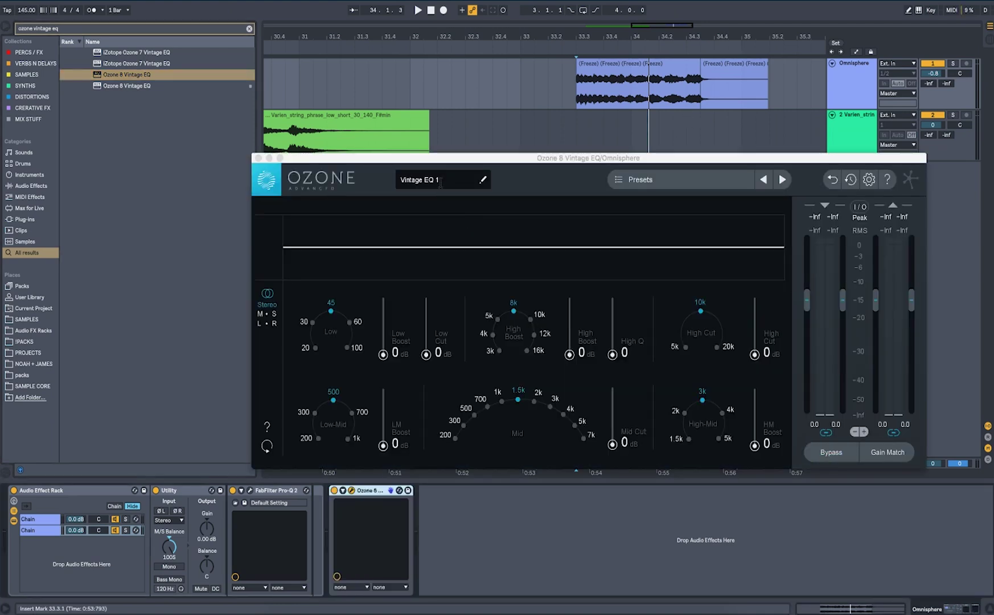
{"action": "left_click_drag", "start_coordinate": [434, 160], "coordinate": [444, 155]}
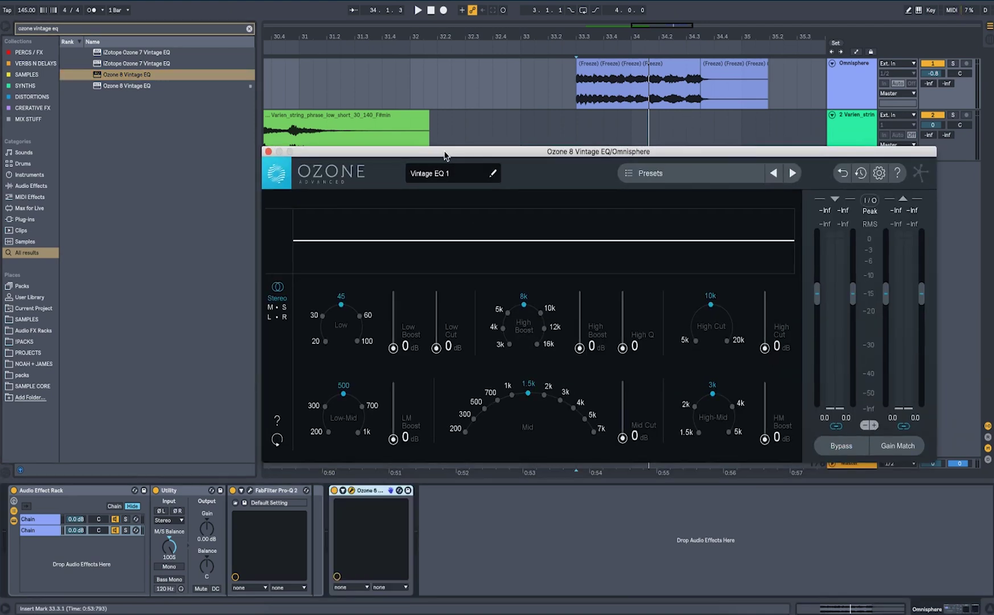
Set Vintage EQ to mid/side and, on the mid, apply Low Boost 2.5 dB, High Boost 2.8 dB at 10k and High Cut 2.1 dB
{"action": "left_click", "coordinate": [271, 309]}
{"action": "key", "text": "space"}
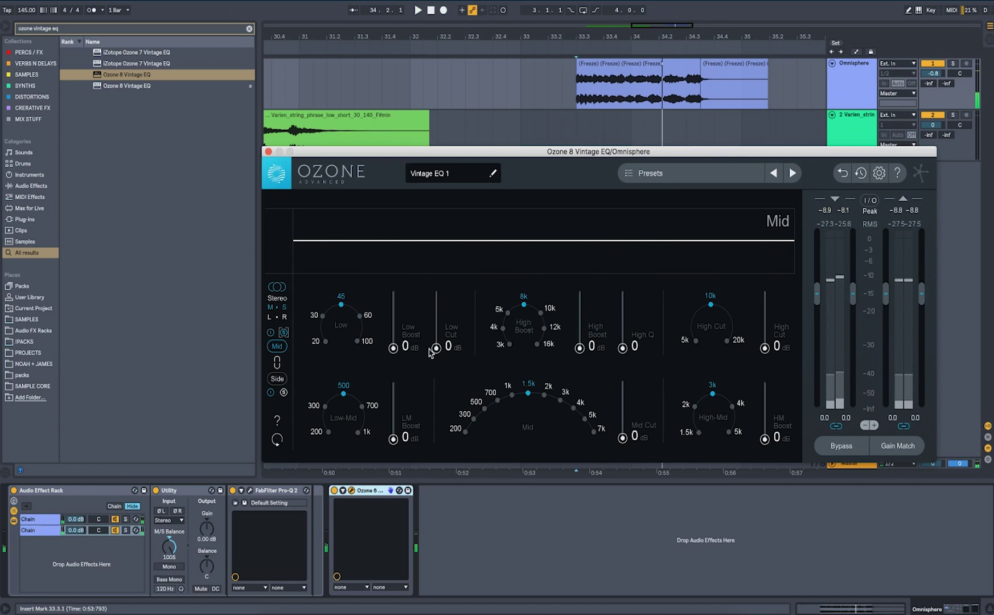
{"action": "left_click_drag", "start_coordinate": [395, 348], "coordinate": [395, 334]}
{"action": "left_click", "coordinate": [540, 312]}
{"action": "key", "text": "space"}
{"action": "left_click_drag", "start_coordinate": [580, 347], "coordinate": [580, 333]}
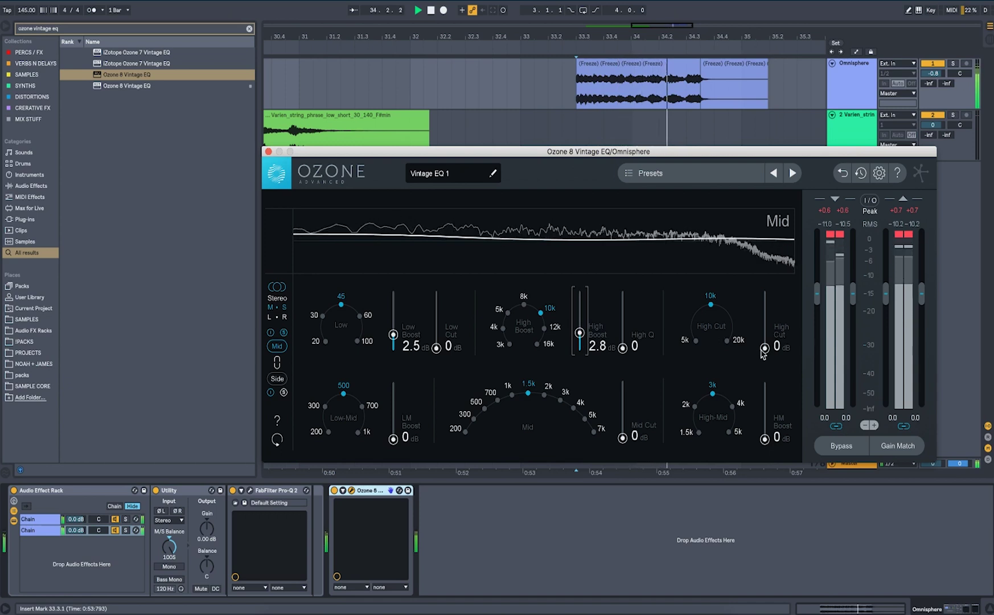
{"action": "left_click_drag", "start_coordinate": [764, 348], "coordinate": [767, 340]}
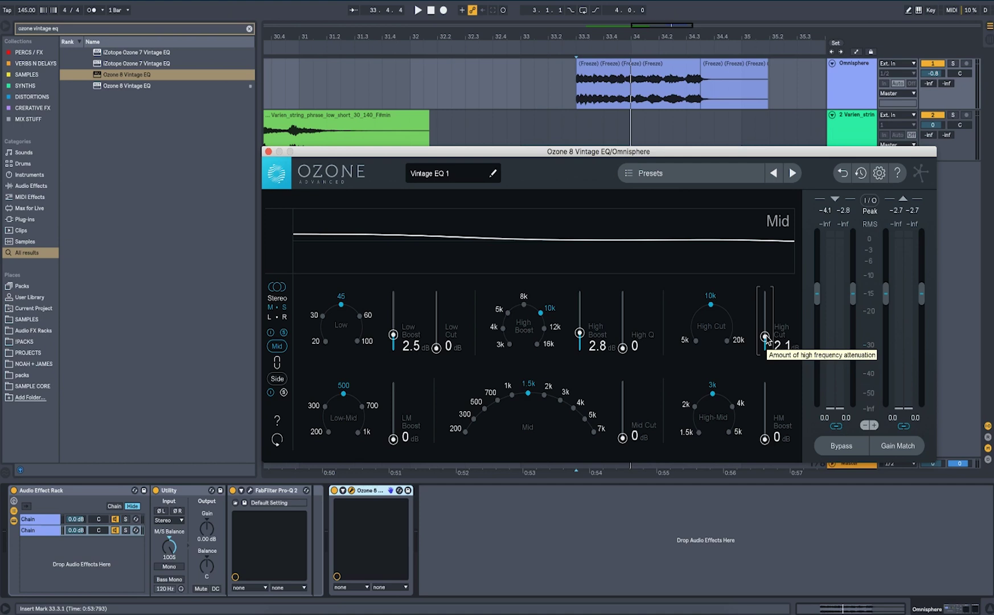
Boost the mid's low-mids by 4.9 dB at 700 and its high-mids by 2.9 dB at 2k during playback
{"action": "key", "text": "space"}
{"action": "mouse_move", "coordinate": [393, 439]}
{"action": "left_mouse_down"}
{"action": "mouse_move", "coordinate": [394, 399]}
{"action": "mouse_move", "coordinate": [393, 420]}
{"action": "left_mouse_up"}
{"action": "left_click_drag", "start_coordinate": [764, 438], "coordinate": [764, 392]}
{"action": "left_click", "coordinate": [698, 432]}
{"action": "left_click", "coordinate": [694, 406]}
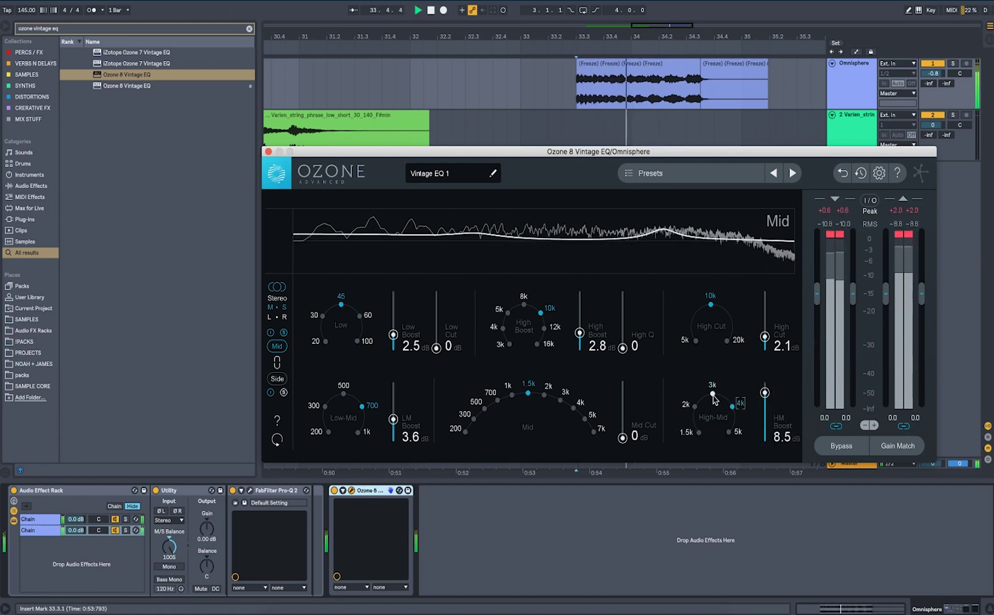
{"action": "left_click_drag", "start_coordinate": [765, 392], "coordinate": [764, 424]}
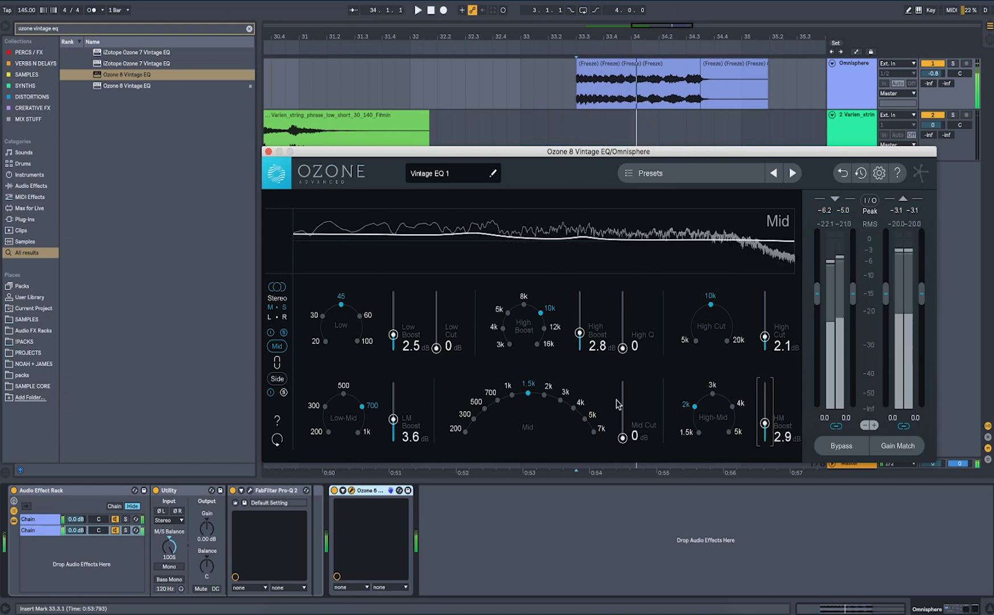
{"action": "left_click_drag", "start_coordinate": [393, 420], "coordinate": [393, 413]}
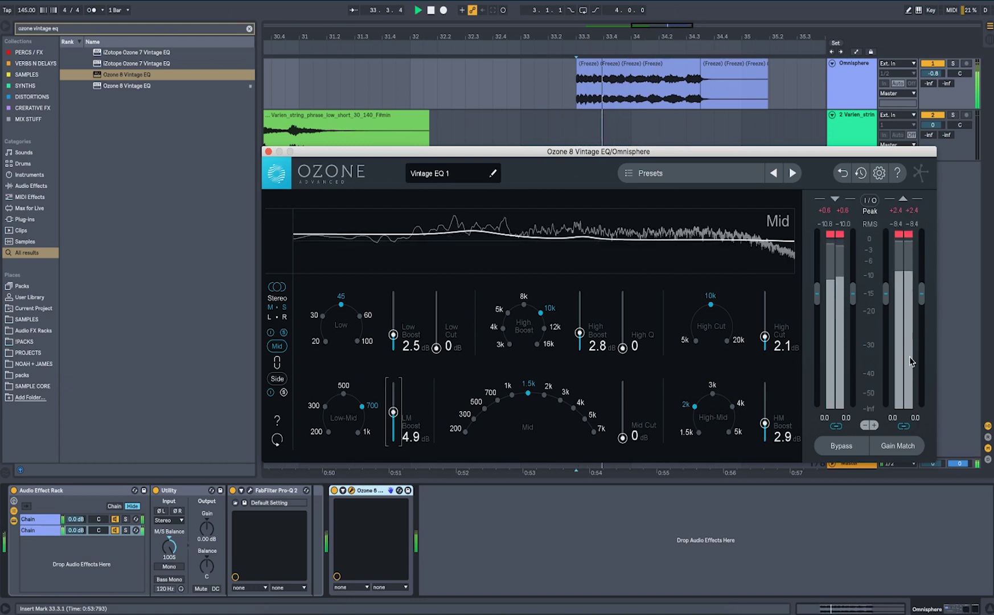
{"action": "key", "text": "space"}
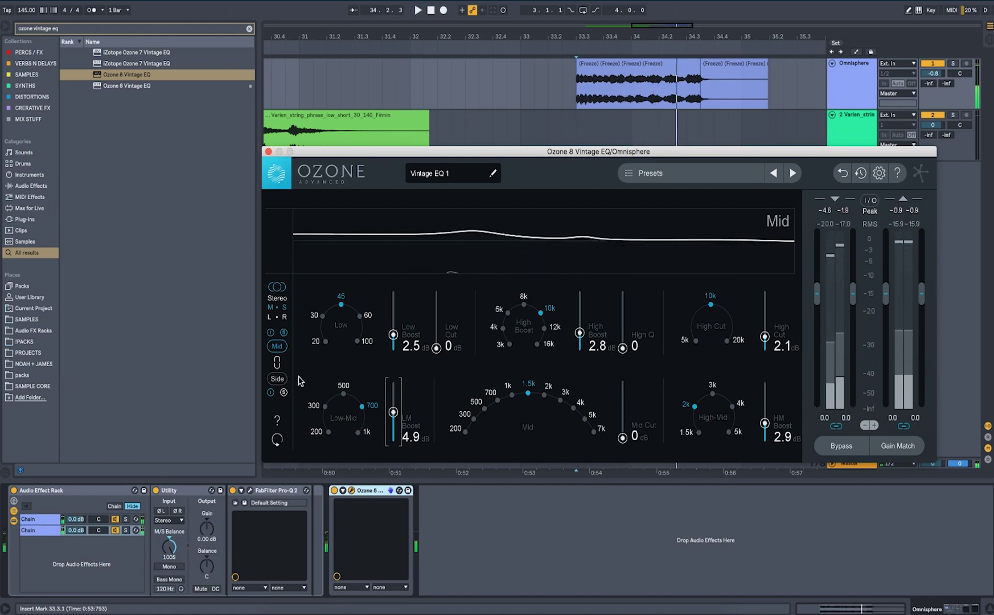
On Vintage EQ's side channel, set Low Cut to 1.2 dB, High Boost to 3.2 dB and LM Boost to 6.6 dB
{"action": "left_click", "coordinate": [278, 379]}
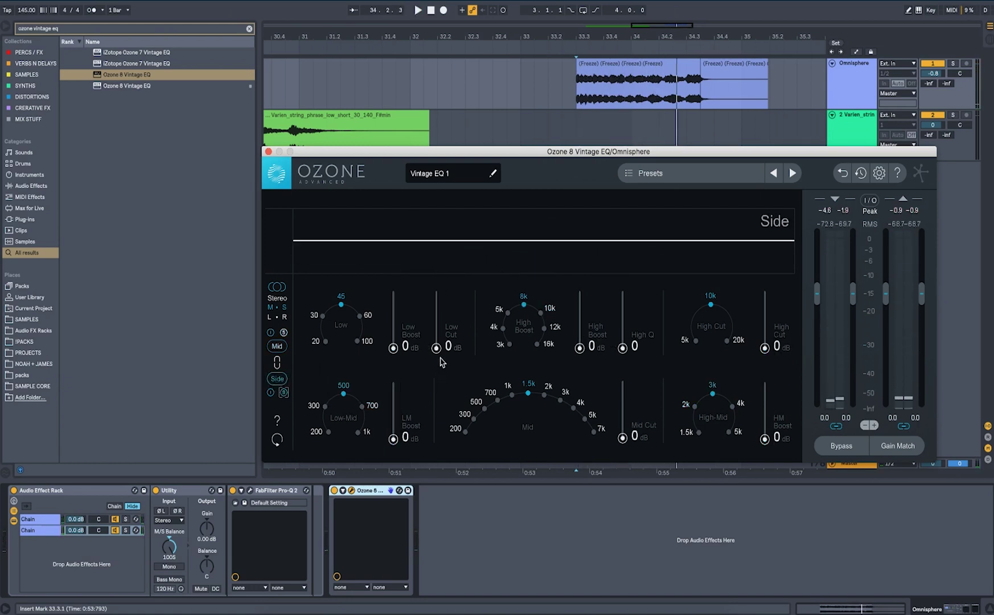
{"action": "mouse_move", "coordinate": [436, 347]}
{"action": "left_mouse_down"}
{"action": "mouse_move", "coordinate": [438, 330]}
{"action": "mouse_move", "coordinate": [436, 342]}
{"action": "left_mouse_up"}
{"action": "key", "text": "space"}
{"action": "mouse_move", "coordinate": [580, 348]}
{"action": "left_mouse_down"}
{"action": "mouse_move", "coordinate": [579, 322]}
{"action": "mouse_move", "coordinate": [580, 331]}
{"action": "left_mouse_up"}
{"action": "left_click_drag", "start_coordinate": [392, 438], "coordinate": [397, 406]}
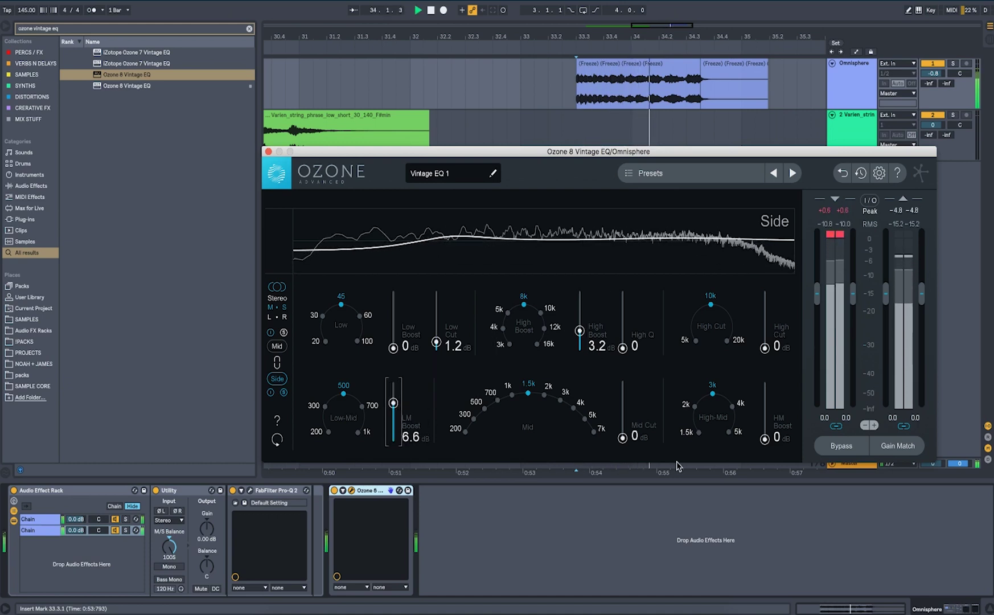
Set the side channel's Mid Cut to 2.9 dB at 4k and HM Boost to 3.1 dB at 5k
{"action": "left_click_drag", "start_coordinate": [622, 438], "coordinate": [622, 415]}
{"action": "left_click", "coordinate": [574, 409]}
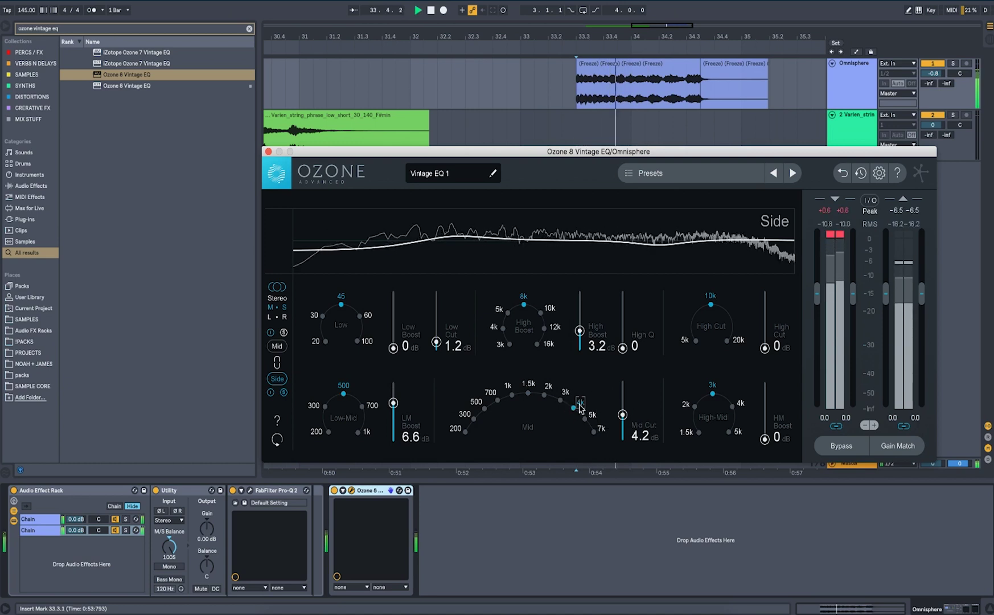
{"action": "left_click_drag", "start_coordinate": [623, 415], "coordinate": [624, 424]}
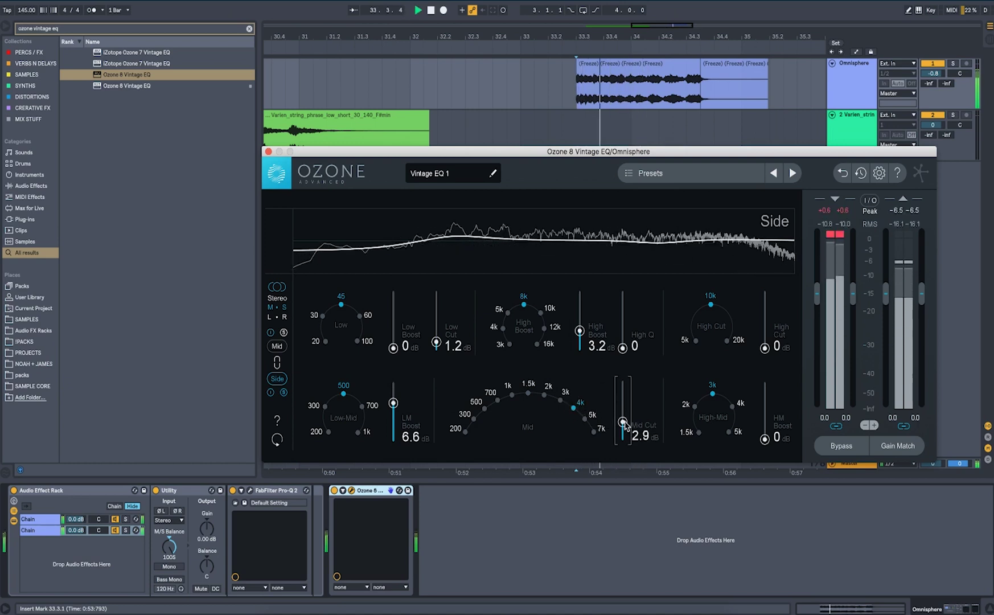
{"action": "left_click", "coordinate": [695, 405]}
{"action": "mouse_move", "coordinate": [765, 439]}
{"action": "left_mouse_down"}
{"action": "mouse_move", "coordinate": [765, 400]}
{"action": "mouse_move", "coordinate": [764, 421]}
{"action": "left_mouse_up"}
{"action": "left_click", "coordinate": [712, 386]}
{"action": "left_click", "coordinate": [728, 432]}
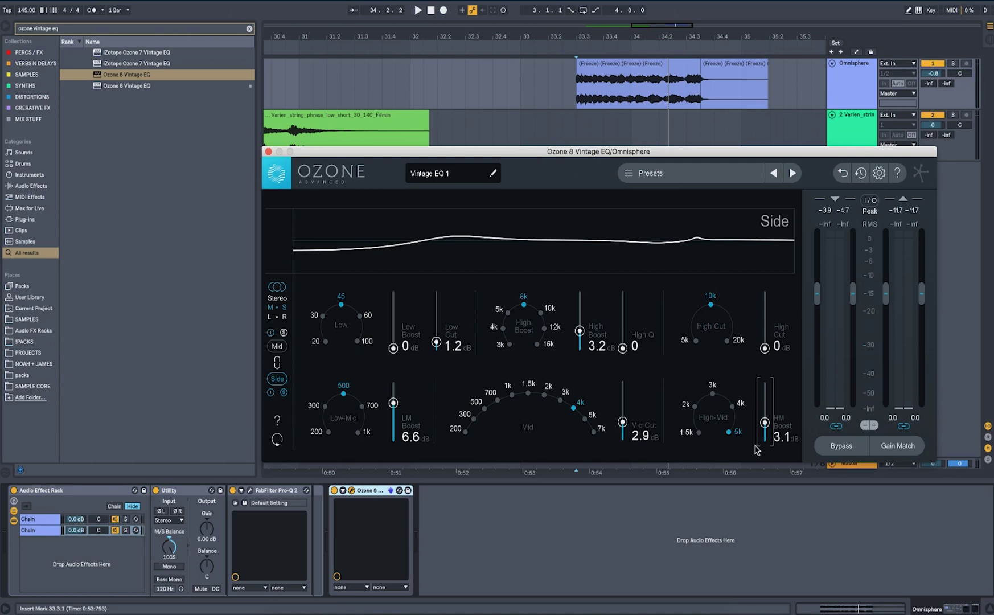
Play the clip and compare the sound with the Audio Effect Rack and Ozone 8 Vintage EQ switched off and back on
{"action": "left_click", "coordinate": [283, 392]}
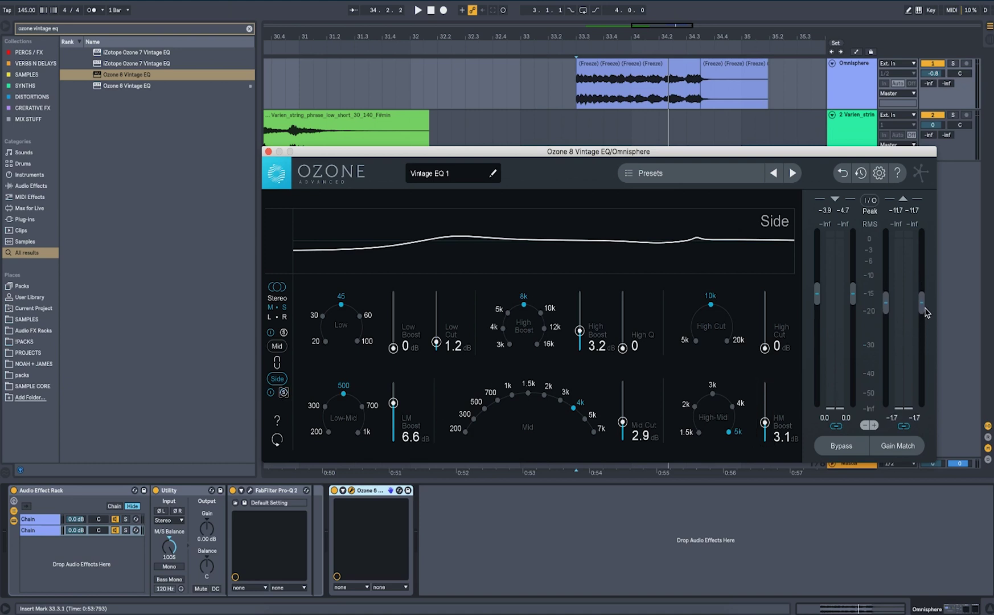
{"action": "key", "text": "space"}
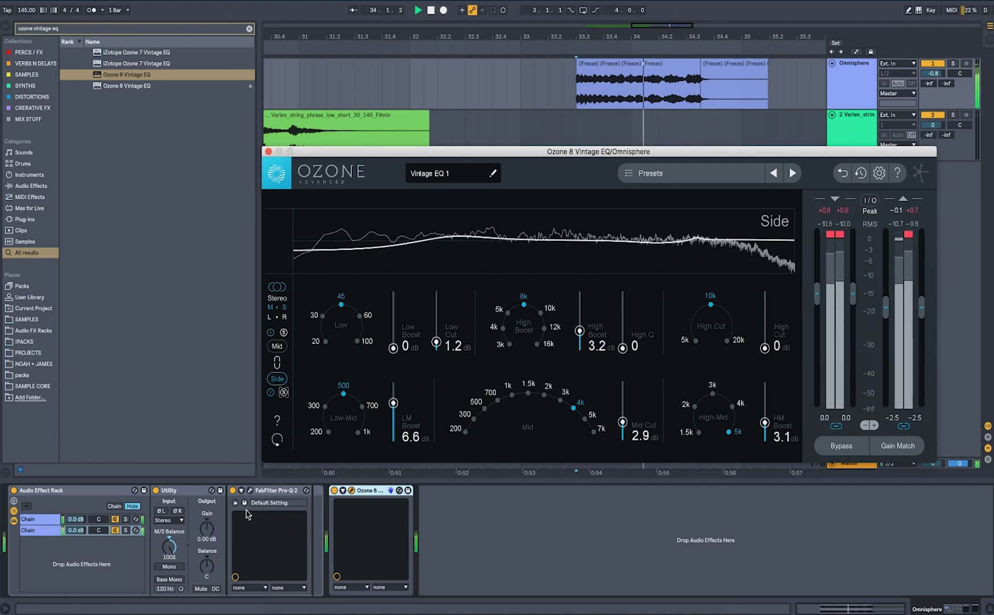
{"action": "left_click", "coordinate": [13, 490]}
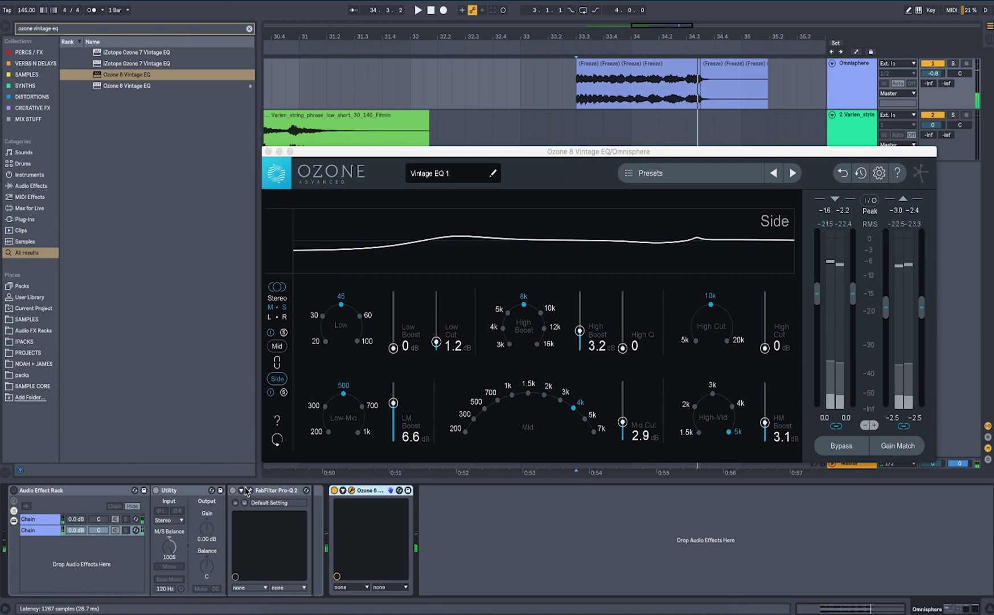
{"action": "left_click", "coordinate": [334, 490]}
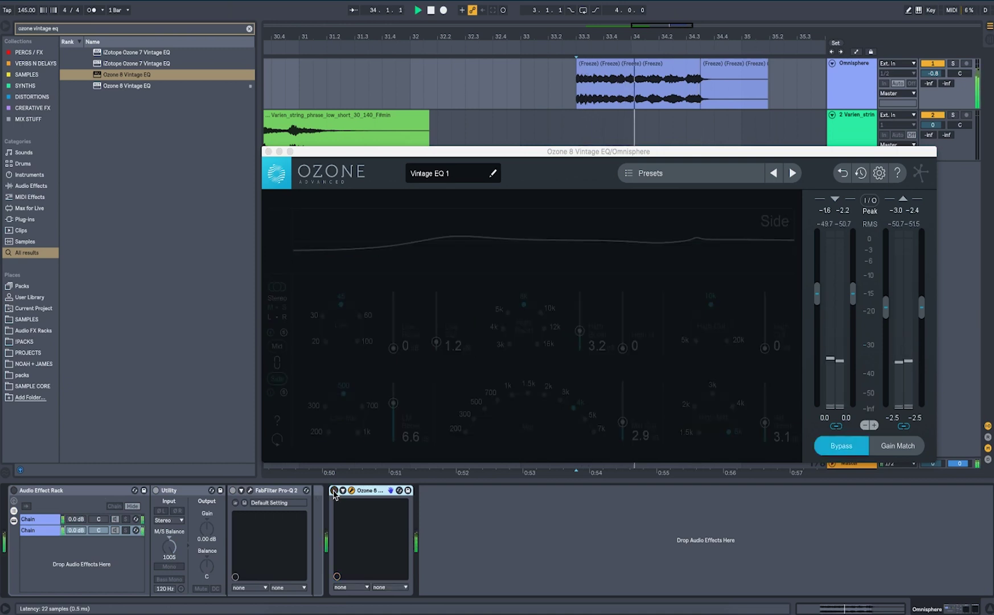
{"action": "left_click", "coordinate": [14, 490]}
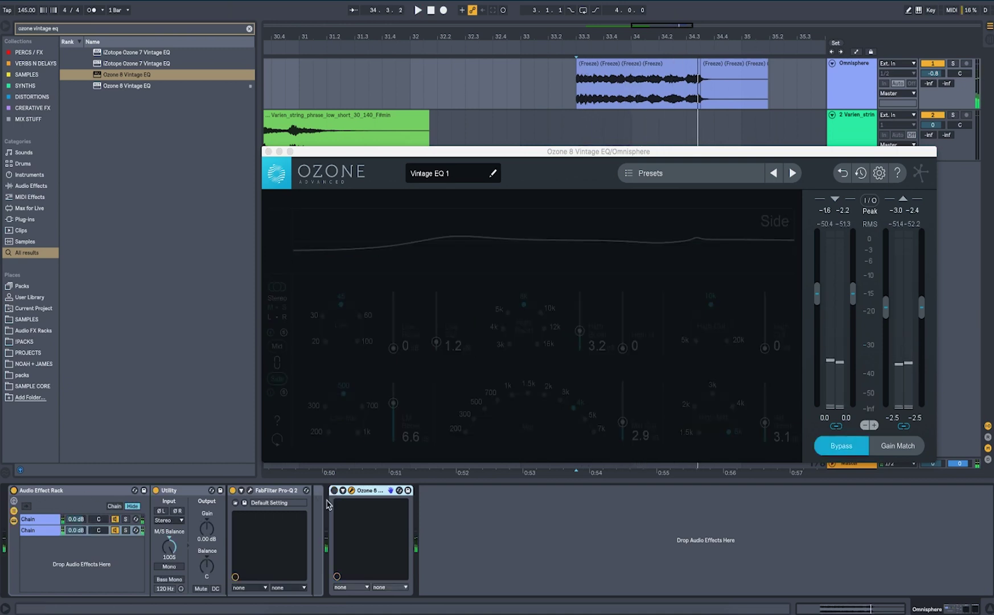
{"action": "left_click", "coordinate": [334, 490]}
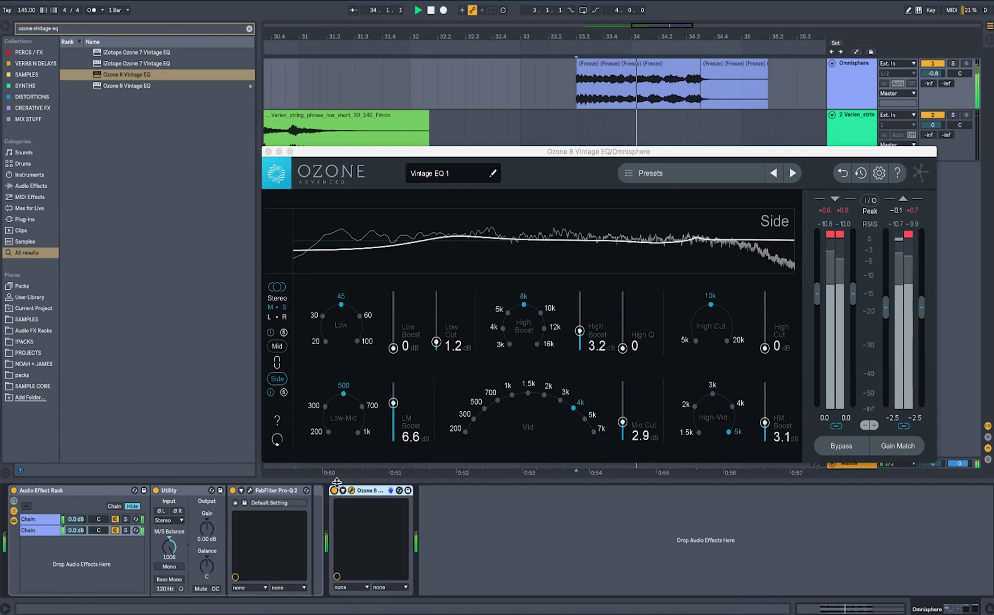
{"action": "key", "text": "space"}
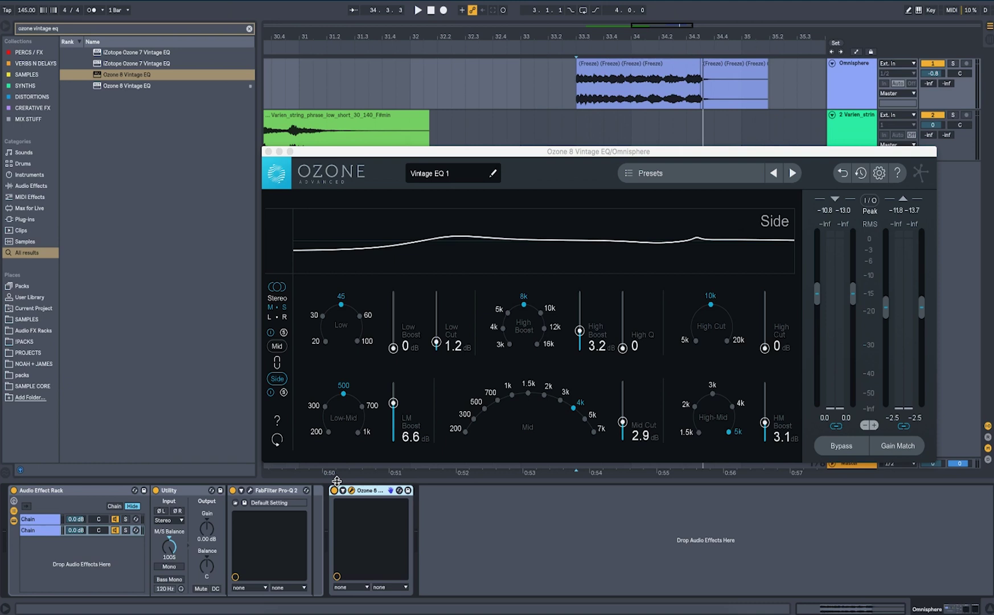
Switch the Ozone 8 Exciter in the rack's mid chain to mid/side processing and close the open plug-in windows
{"action": "left_click", "coordinate": [23, 520]}
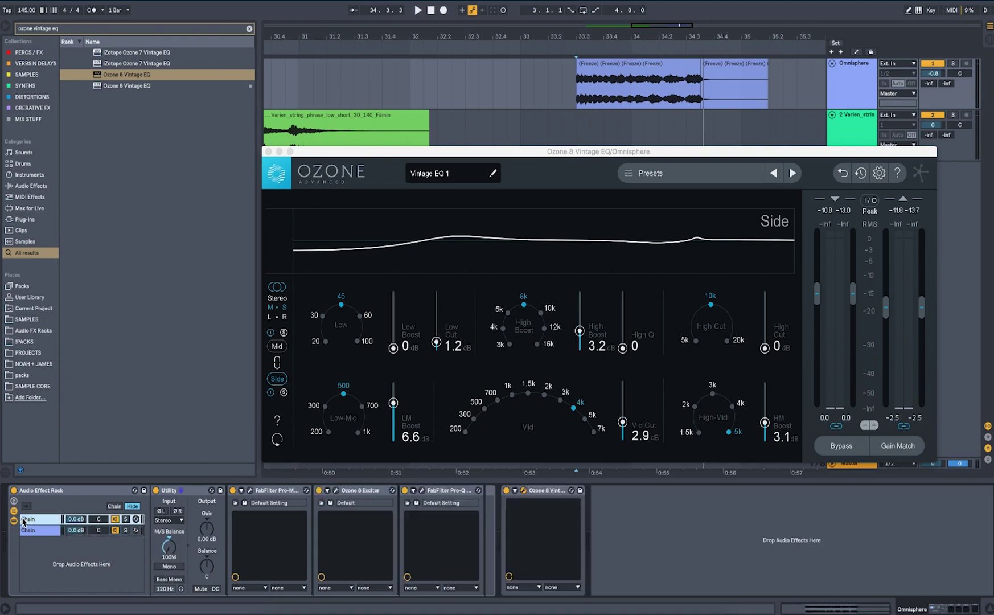
{"action": "left_click", "coordinate": [335, 490]}
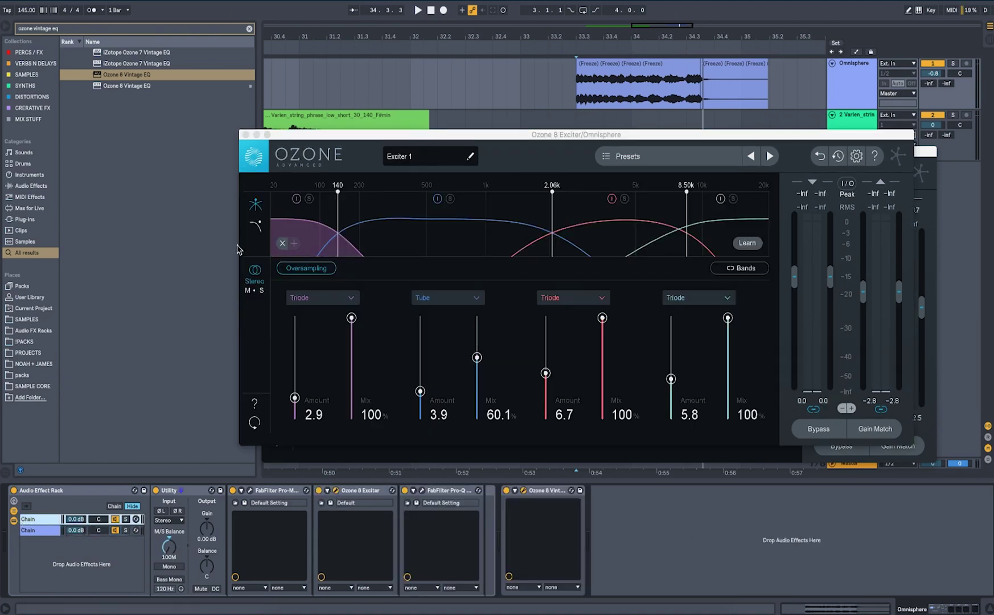
{"action": "left_click", "coordinate": [263, 291]}
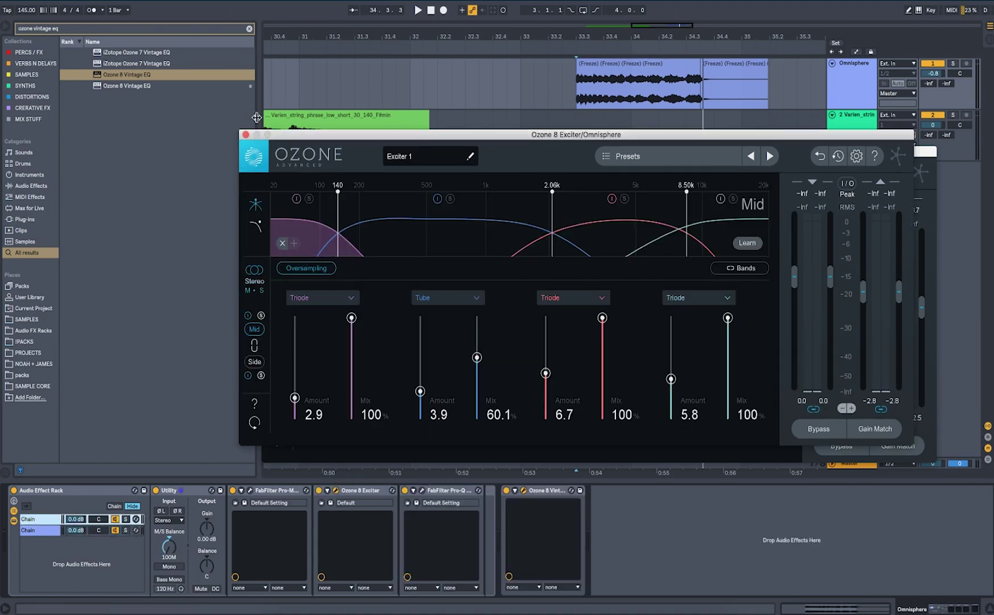
{"action": "left_click", "coordinate": [246, 134]}
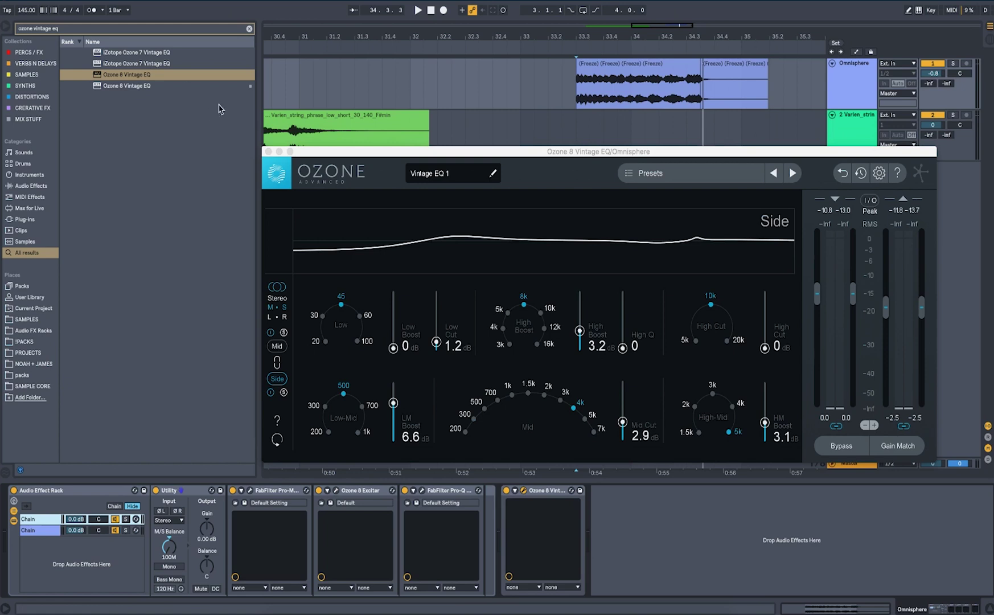
{"action": "left_click", "coordinate": [268, 151]}
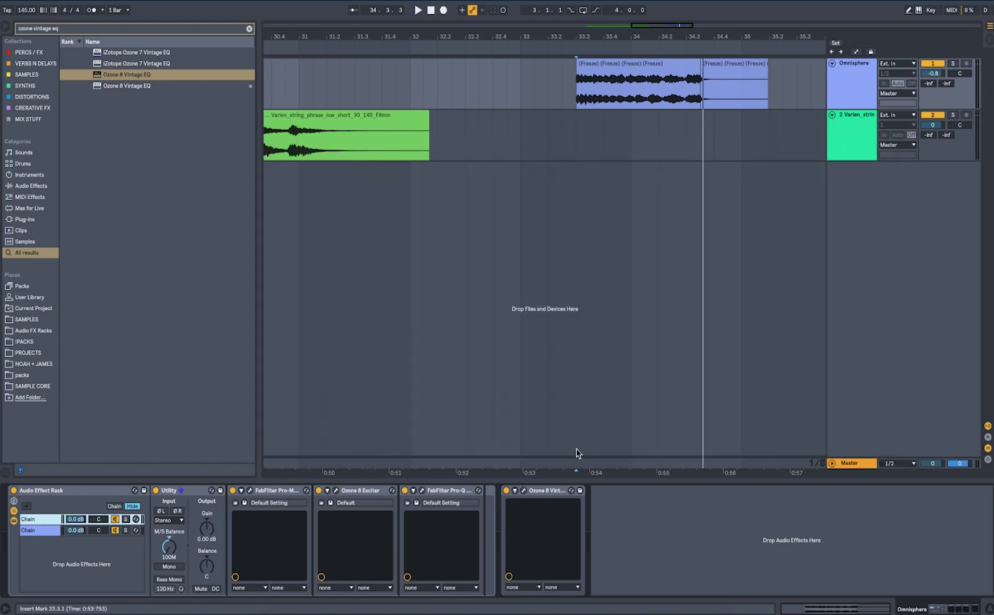
Open MSED on the master, try its mid mute and leave both the mid and side mutes switched off
{"action": "left_click", "coordinate": [577, 463]}
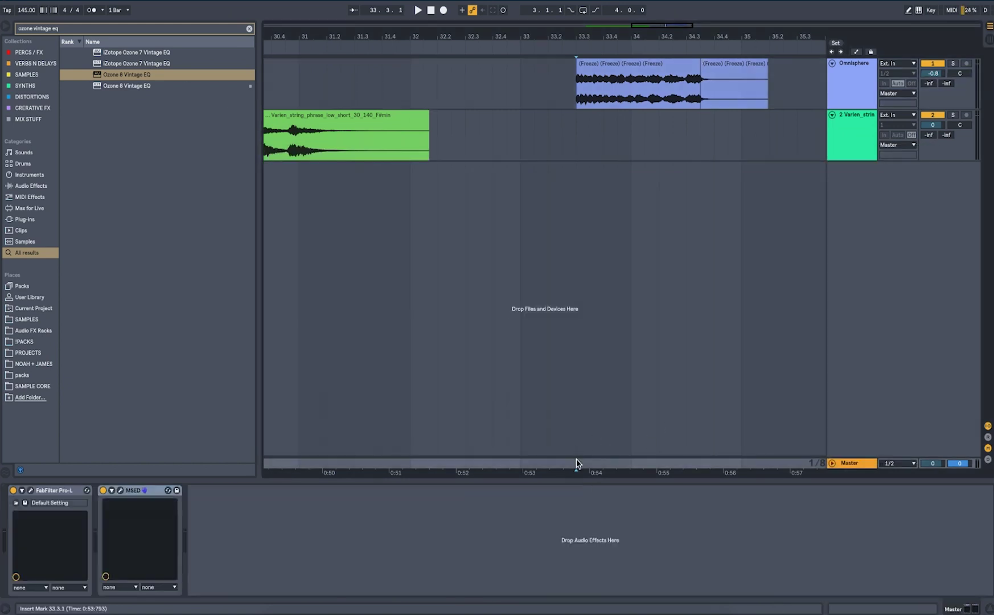
{"action": "left_click", "coordinate": [119, 490]}
{"action": "scroll", "coordinate": [508, 169], "scroll_direction": "left", "scroll_amount": 4}
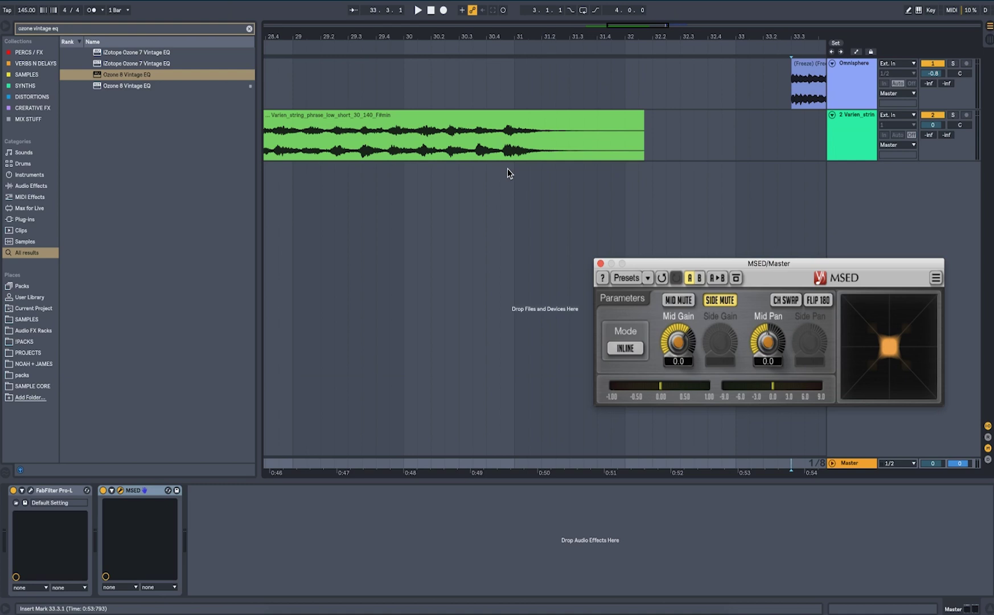
{"action": "left_click", "coordinate": [679, 300]}
{"action": "left_click", "coordinate": [711, 302]}
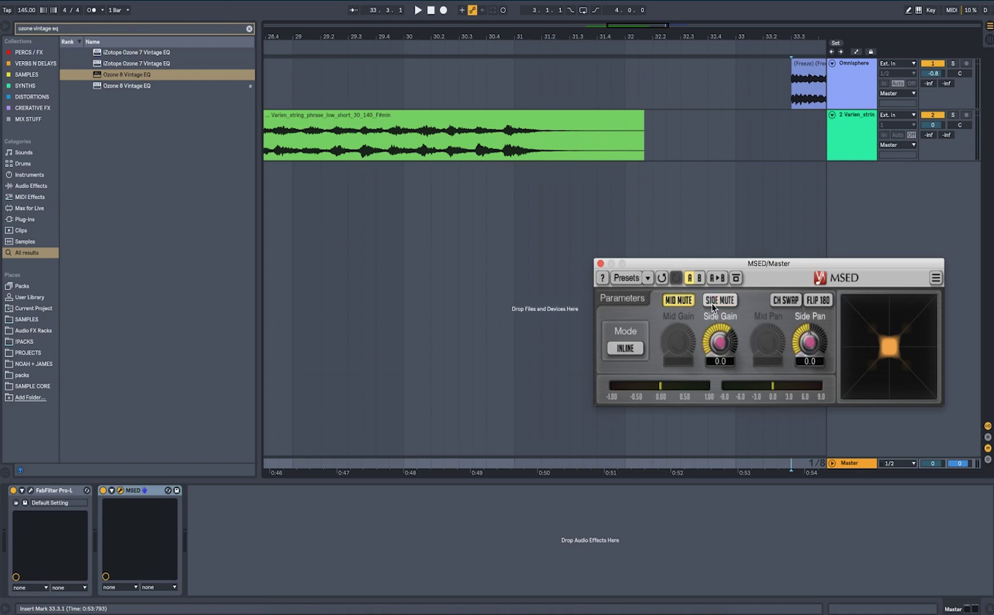
{"action": "left_click", "coordinate": [686, 303]}
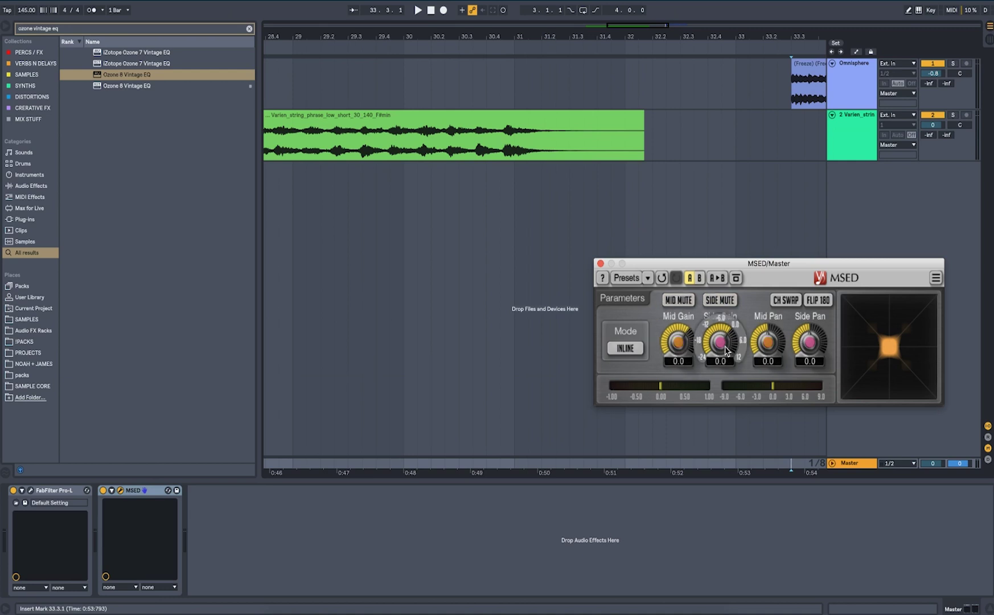
Add MSED after the Ozone 8 Vintage EQ on the Omnisphere track, raise its mid gain to 2.5 and close its window
{"action": "key", "text": "super+f"}
{"action": "type", "text": "msed"}
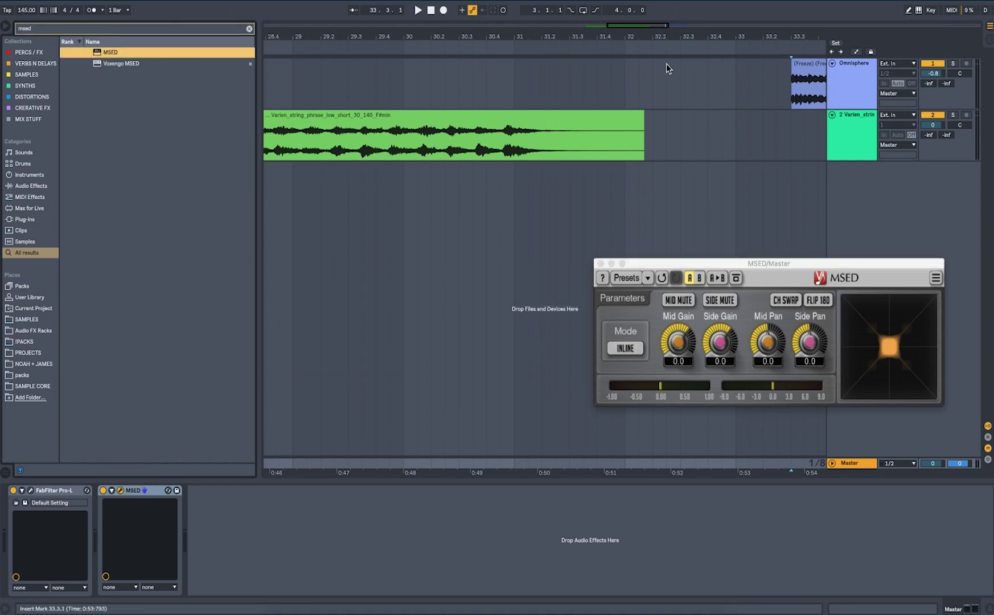
{"action": "left_click", "coordinate": [699, 74]}
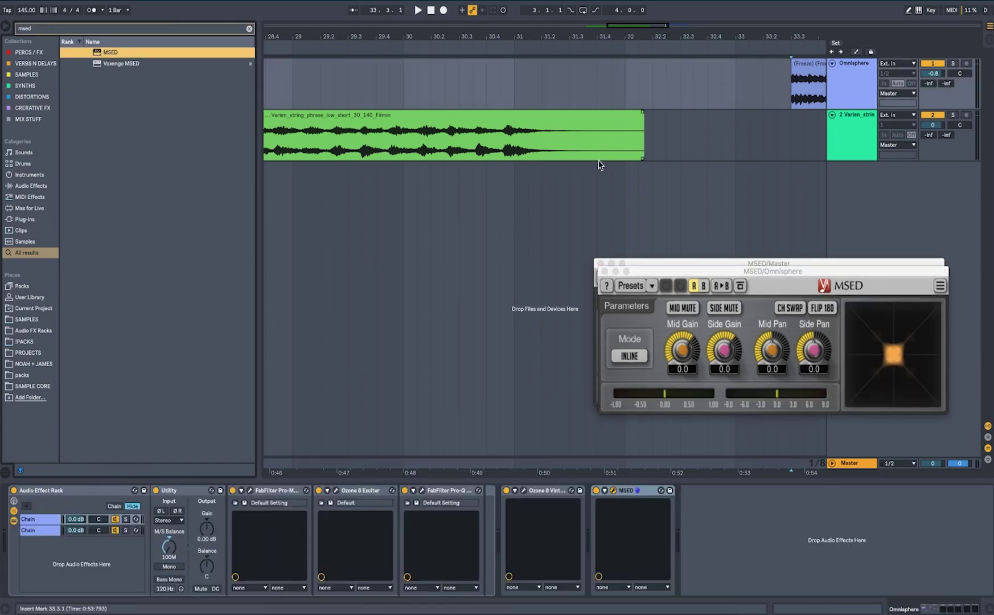
{"action": "left_click", "coordinate": [682, 350]}
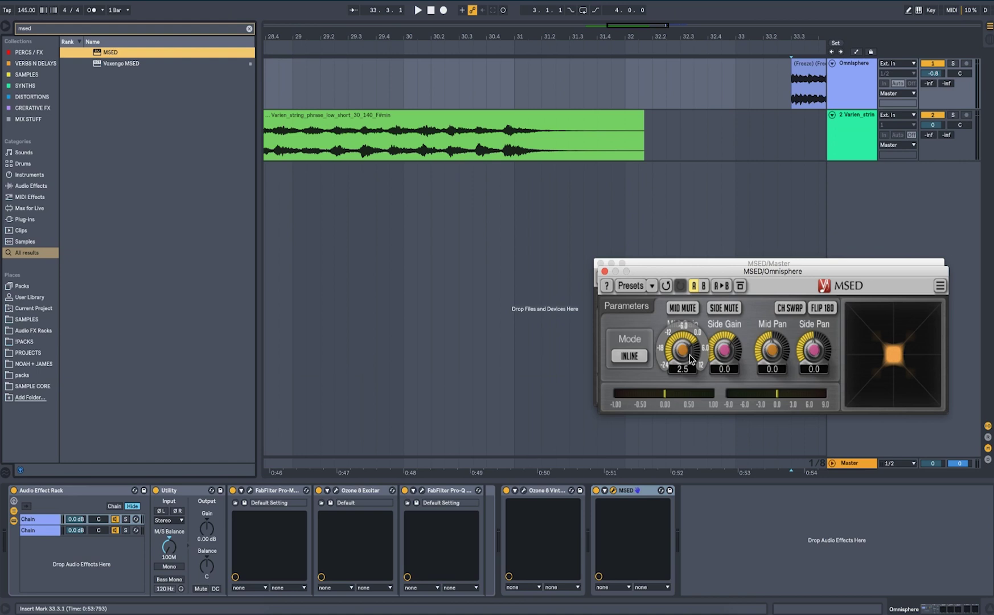
{"action": "left_click", "coordinate": [605, 272]}
Play the string phrase clip from its start at bar 27, auditioning the master MSED's mid mute and leaving only the side muted
{"action": "scroll", "coordinate": [450, 228], "scroll_direction": "left", "scroll_amount": 5}
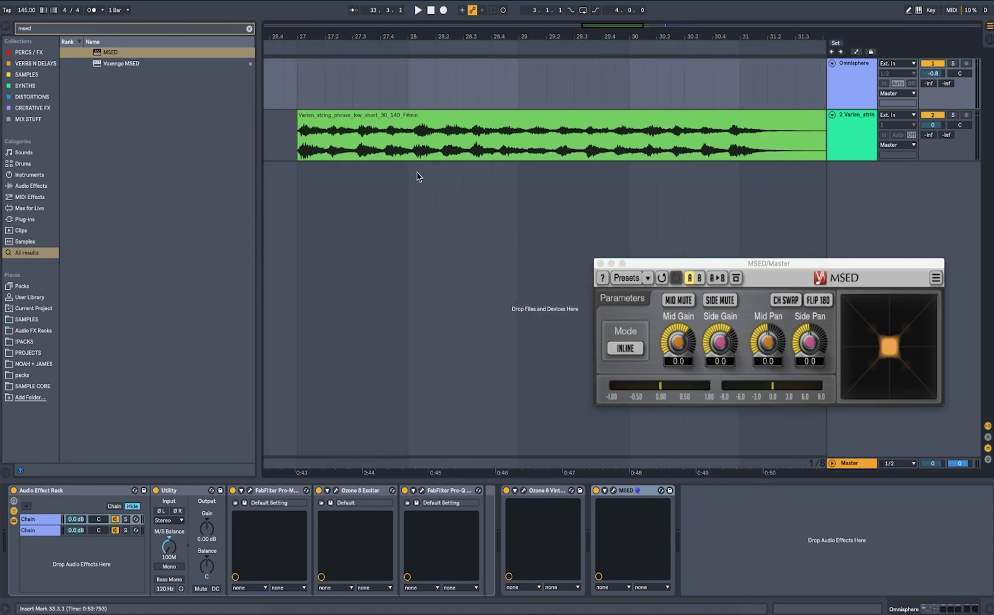
{"action": "left_click", "coordinate": [295, 141]}
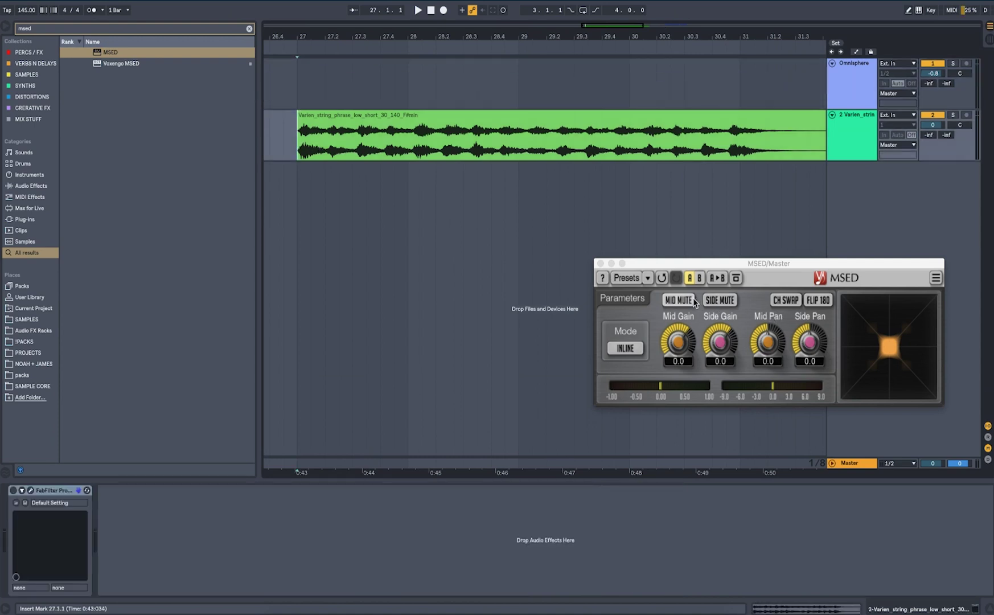
{"action": "key", "text": "space"}
{"action": "scroll", "coordinate": [637, 160], "scroll_direction": "down", "scroll_amount": 3}
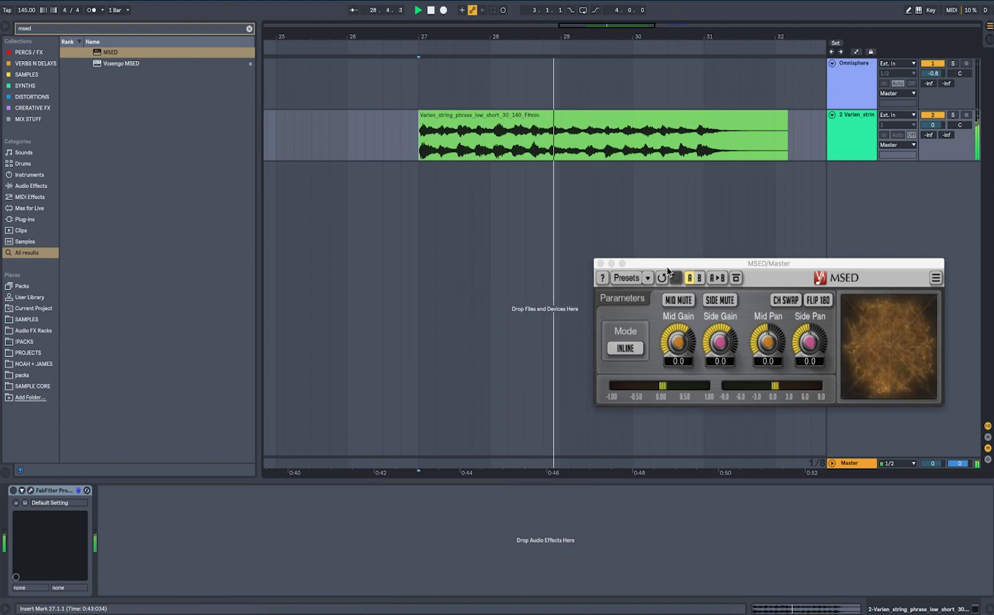
{"action": "left_click", "coordinate": [680, 301]}
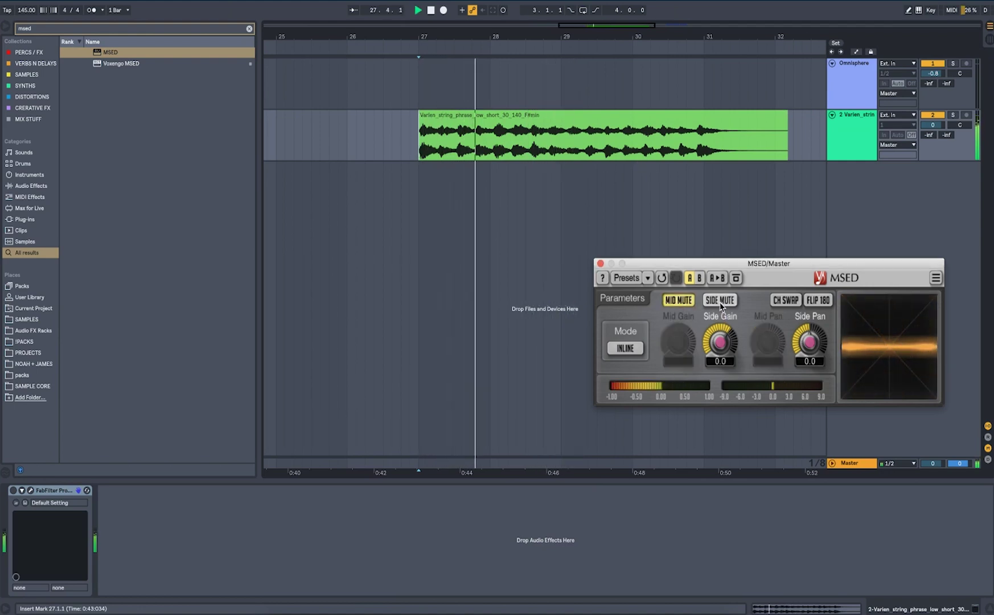
{"action": "left_click", "coordinate": [720, 302]}
{"action": "left_click", "coordinate": [678, 302]}
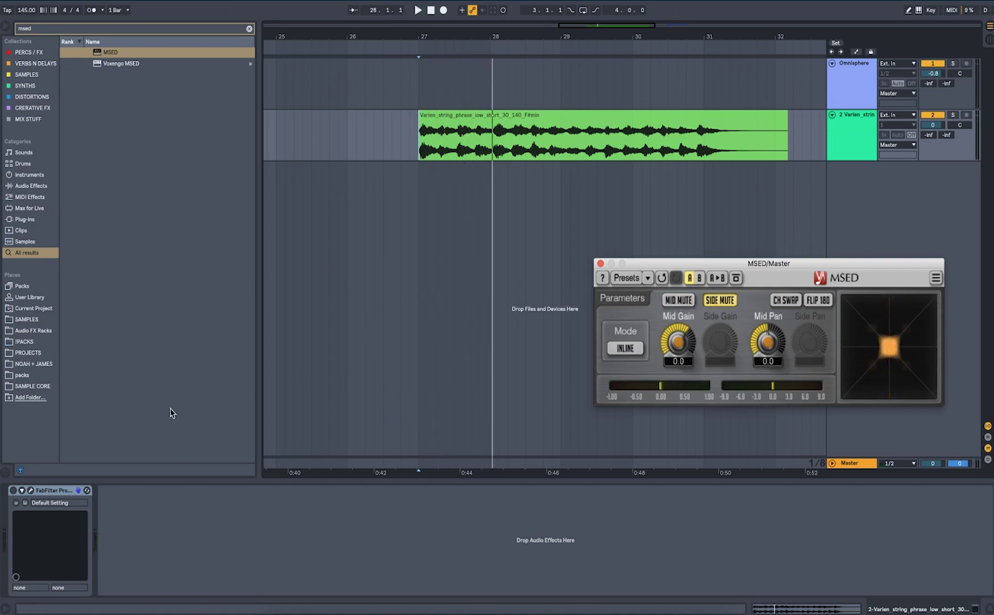
Switch on the string track's FabFilter Pro-Q 2, add a mid-channel bell boost of about 15.6 dB at 7577.6 Hz with Q 0.751, and close it
{"action": "left_click", "coordinate": [13, 491]}
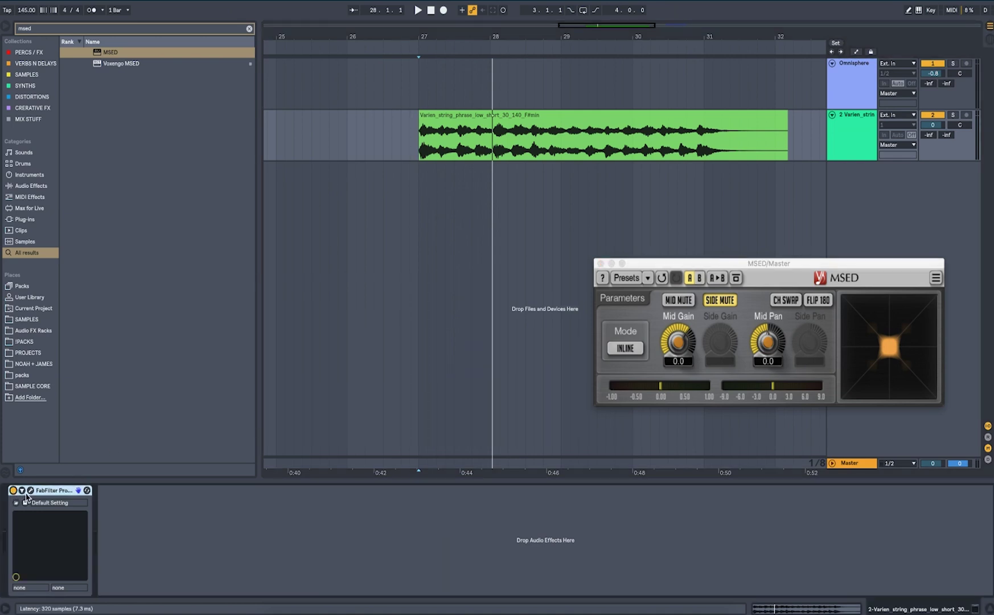
{"action": "left_click", "coordinate": [30, 490]}
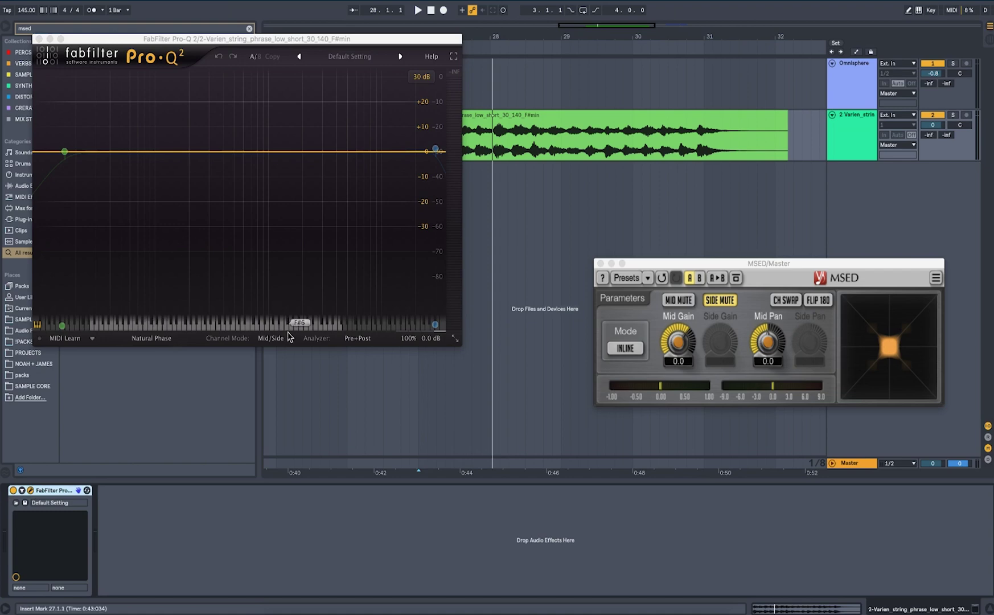
{"action": "left_click_drag", "start_coordinate": [239, 42], "coordinate": [487, 114]}
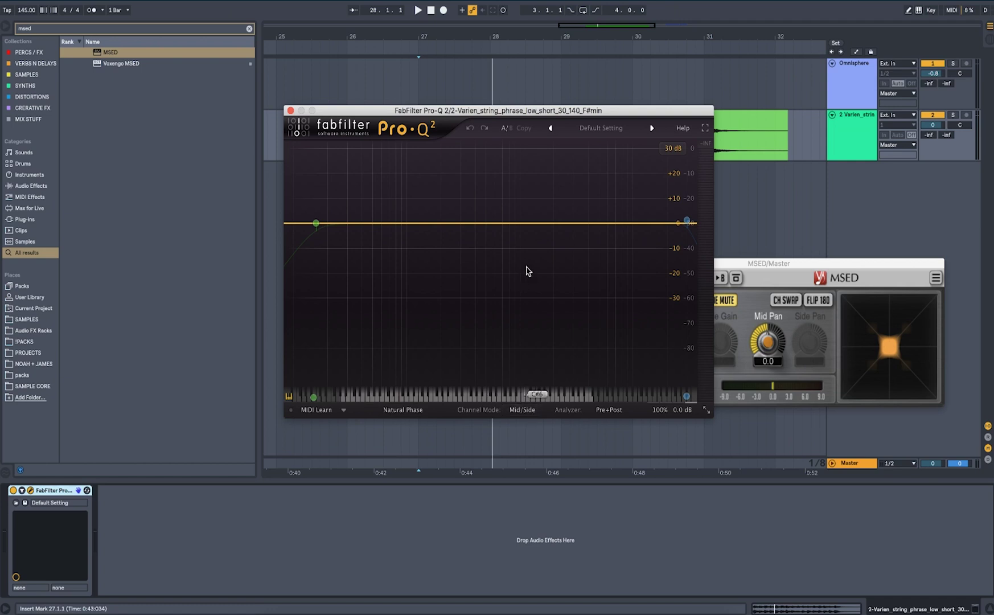
{"action": "key", "text": "space"}
{"action": "left_click_drag", "start_coordinate": [528, 223], "coordinate": [622, 184]}
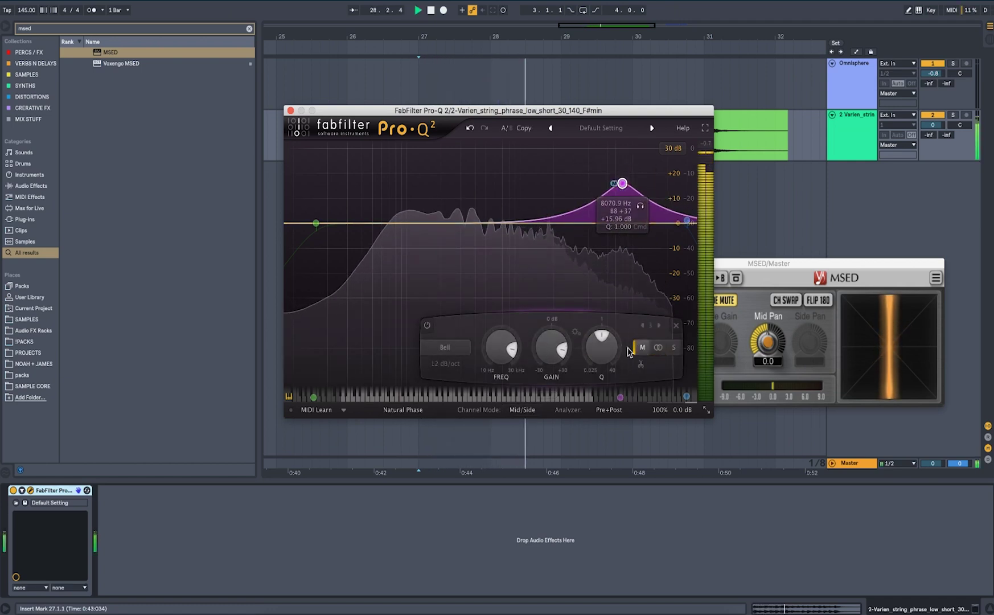
{"action": "left_click_drag", "start_coordinate": [593, 352], "coordinate": [594, 358]}
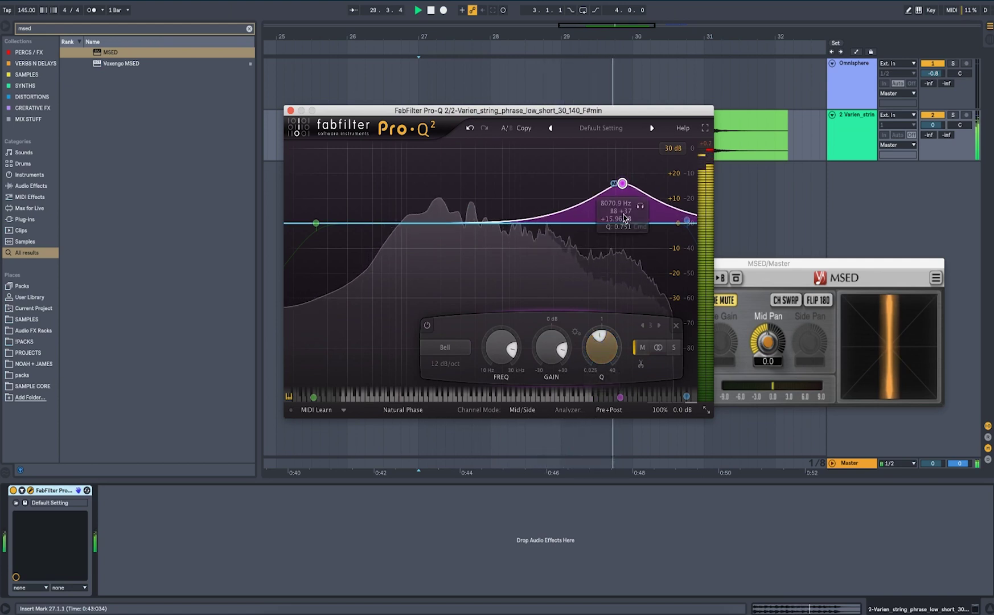
{"action": "left_click_drag", "start_coordinate": [622, 186], "coordinate": [619, 186]}
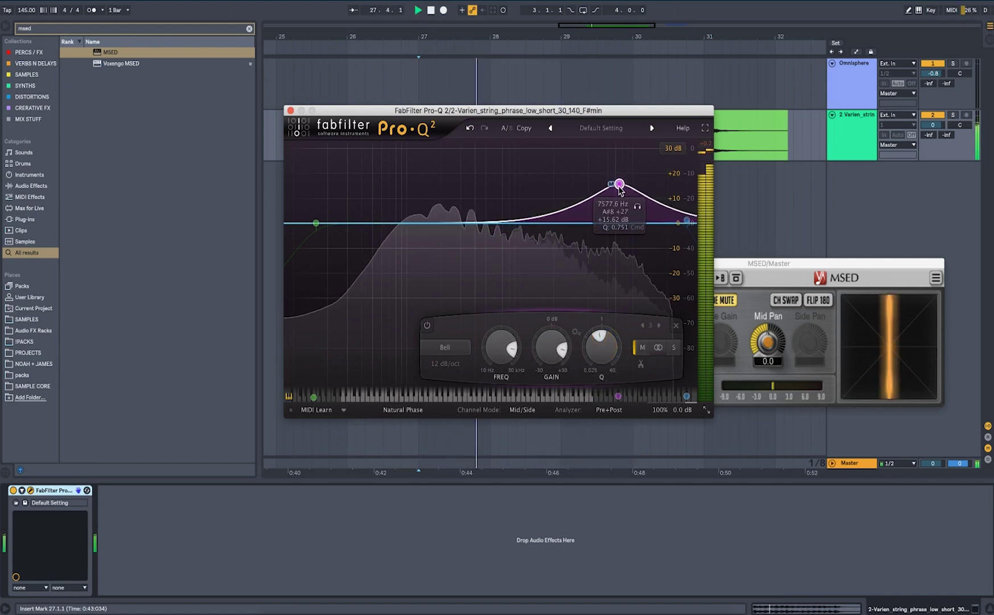
{"action": "left_click", "coordinate": [291, 110]}
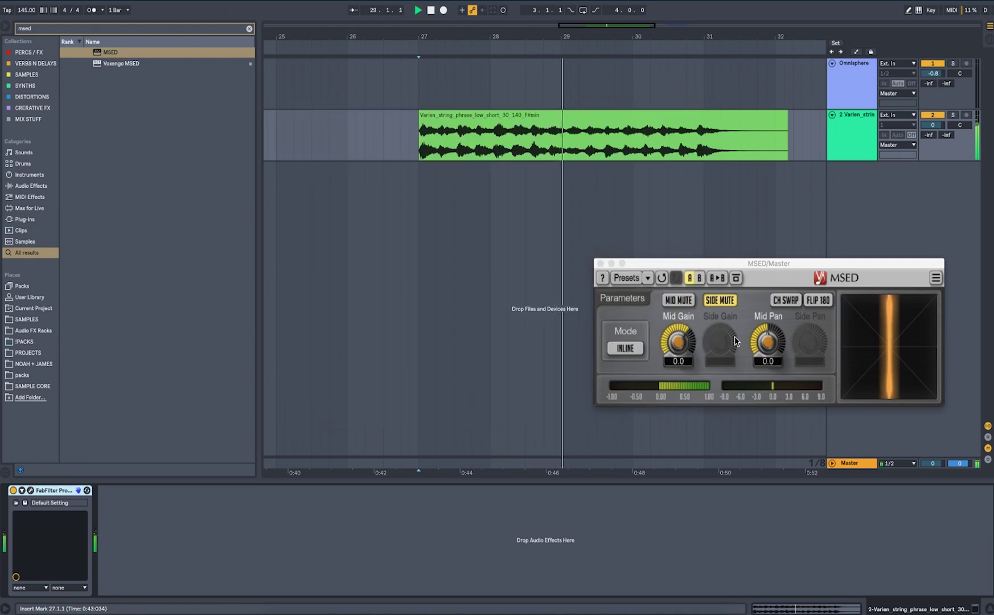
Unmute the side in the master MSED and replay the string clip, comparing it with the Pro-Q 2 switched off and on
{"action": "left_click", "coordinate": [724, 304]}
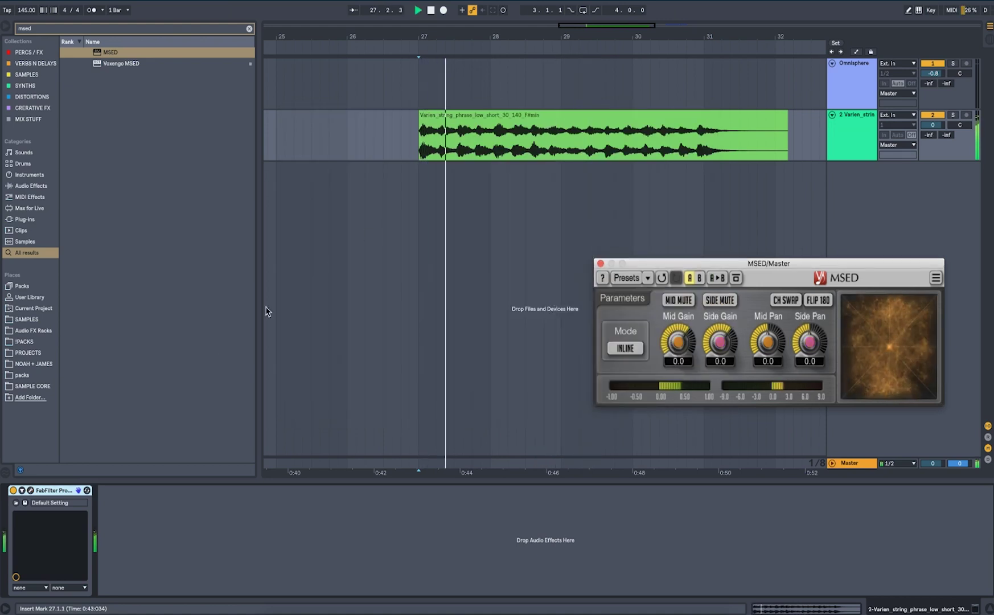
{"action": "left_click", "coordinate": [13, 491]}
{"action": "left_click", "coordinate": [13, 491]}
{"action": "key", "text": "space"}
{"action": "key", "text": "space"}
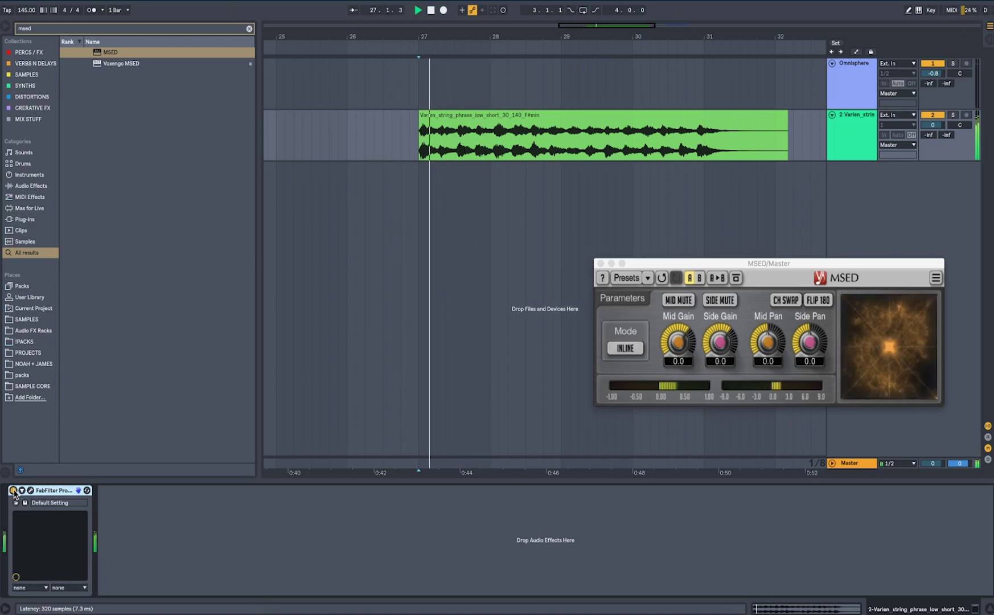